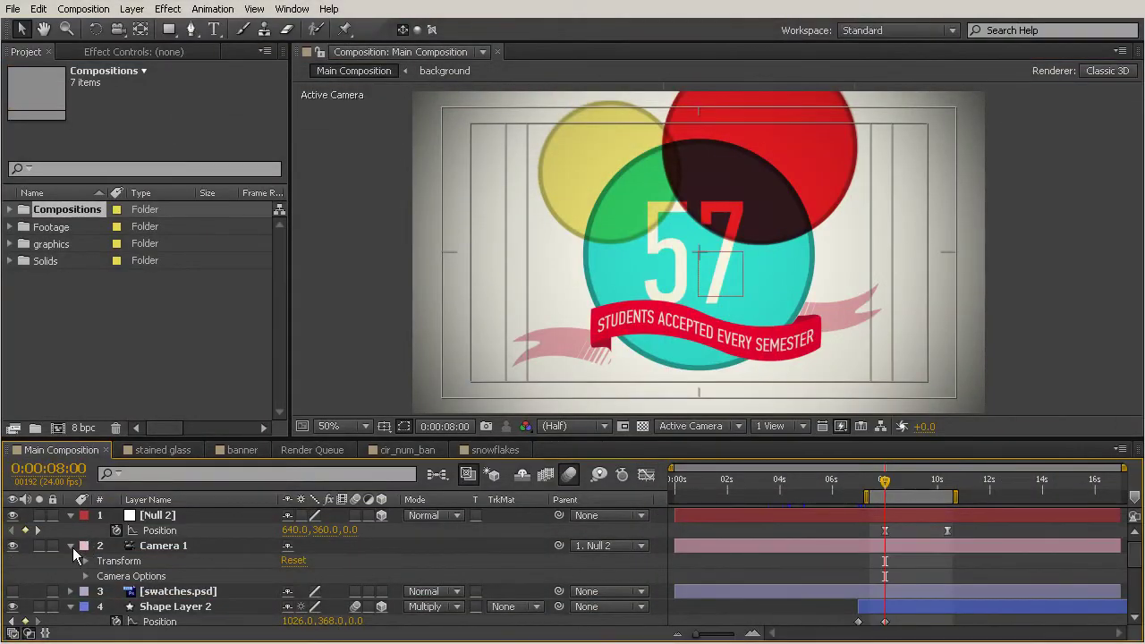
- Collapse the expanded layer properties in the Main Composition timeline and enlarge the timeline area so all layers fit
{"action": "left_click", "coordinate": [72, 546]}
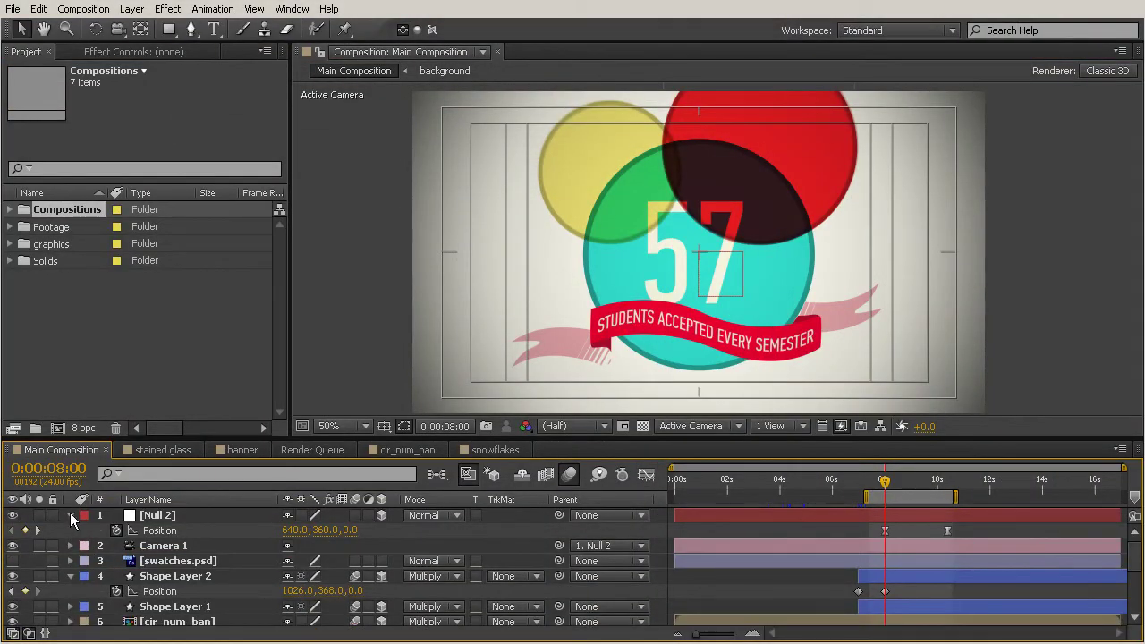
{"action": "left_click", "coordinate": [70, 515]}
{"action": "left_click", "coordinate": [70, 560]}
{"action": "left_click_drag", "start_coordinate": [379, 436], "coordinate": [379, 403]}
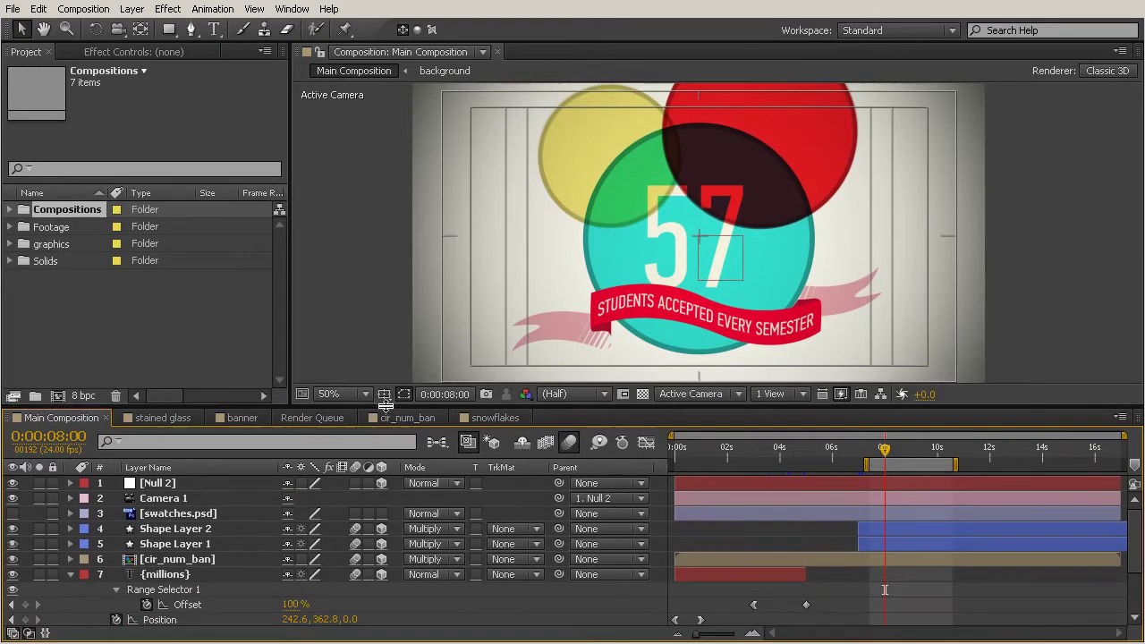
{"action": "left_click", "coordinate": [70, 574]}
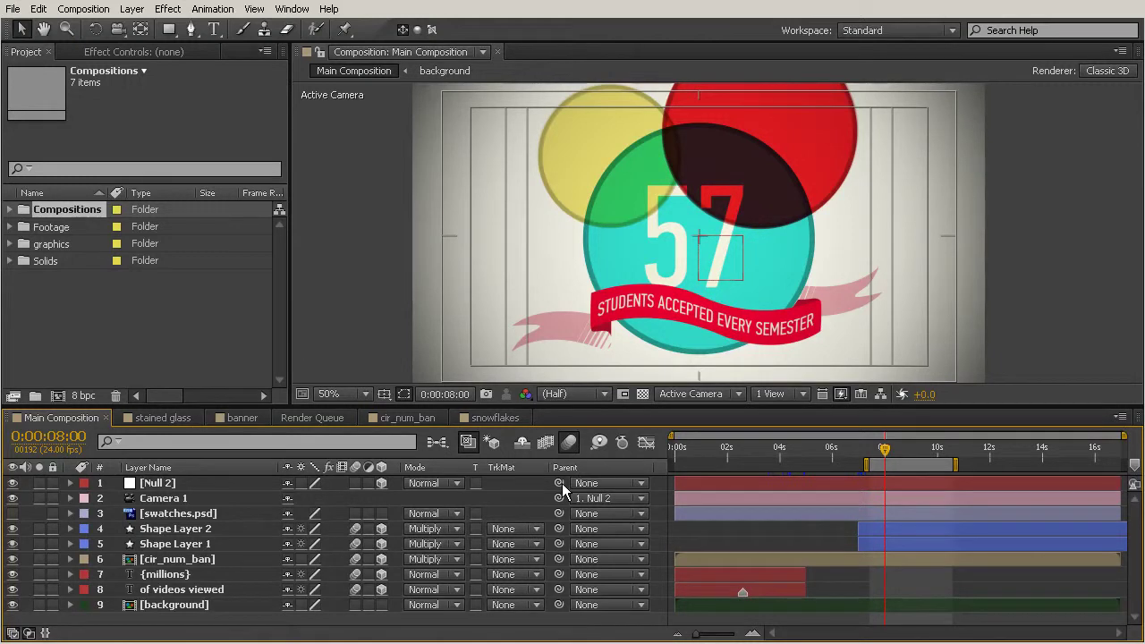
{"action": "left_click_drag", "start_coordinate": [588, 405], "coordinate": [583, 419]}
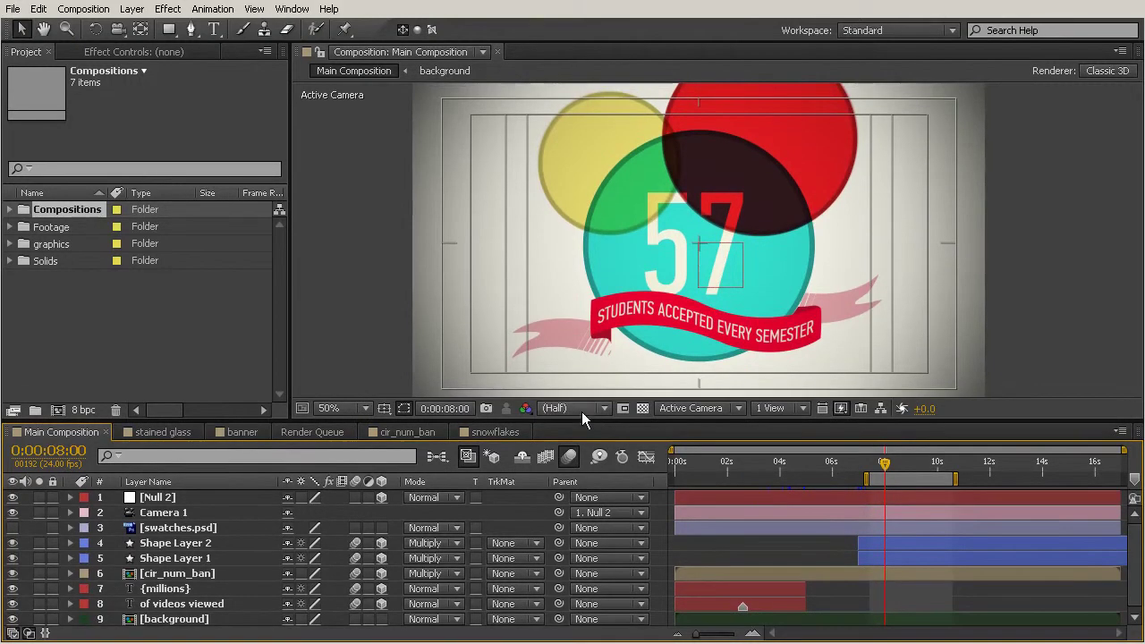
- Add dreams.ai Comp 1 from the Compositions folder to Main Composition, directly above Shape Layer 2
{"action": "left_click", "coordinate": [10, 209]}
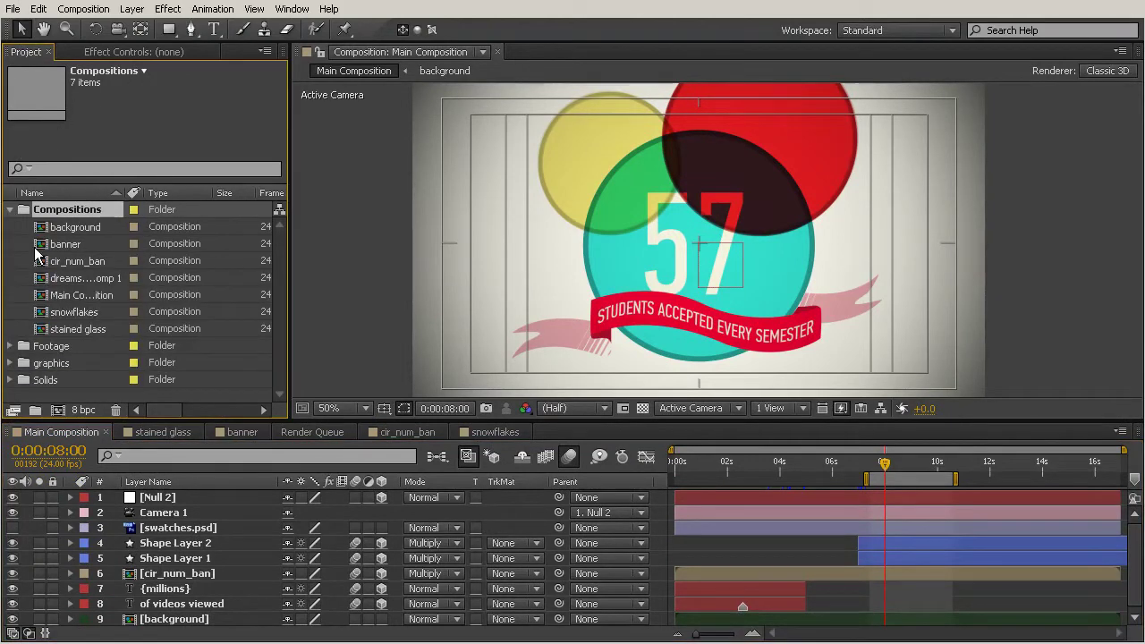
{"action": "left_click", "coordinate": [85, 278]}
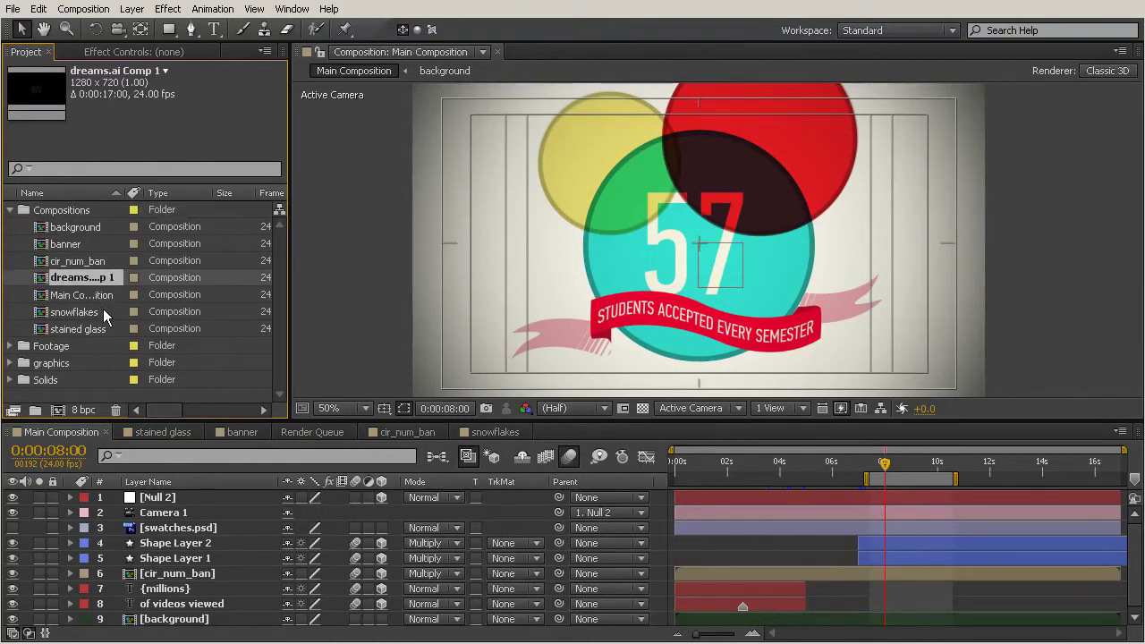
{"action": "left_click_drag", "start_coordinate": [89, 285], "coordinate": [139, 549]}
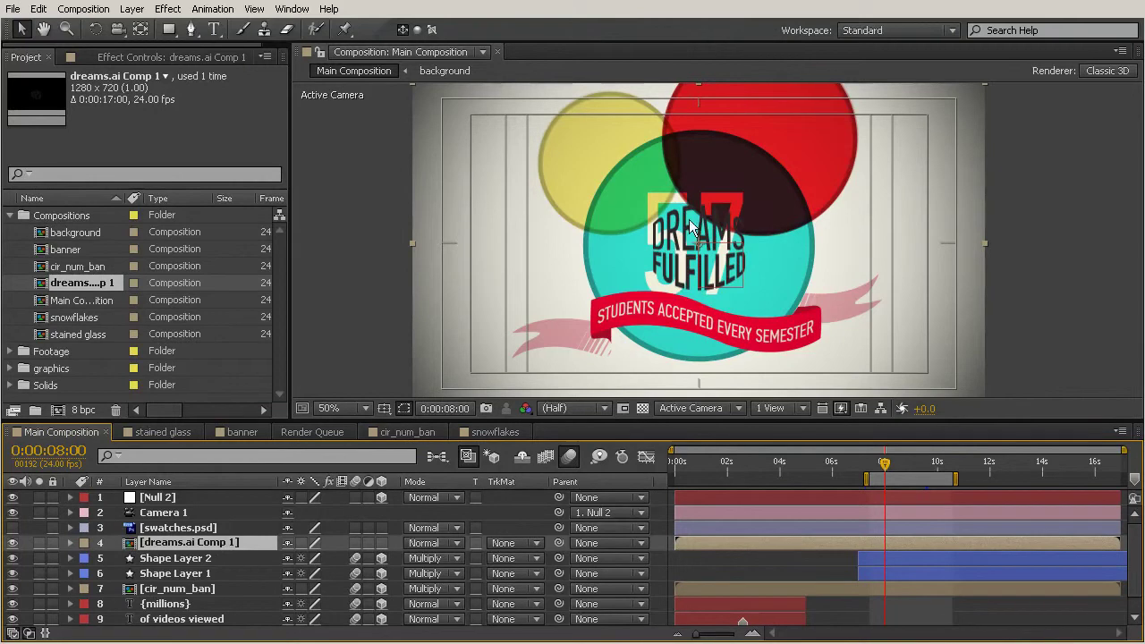
- Shift the dreams.ai Comp 1 layer to start with the shape layers, then fit its text over the red circle
{"action": "left_click_drag", "start_coordinate": [883, 464], "coordinate": [903, 466]}
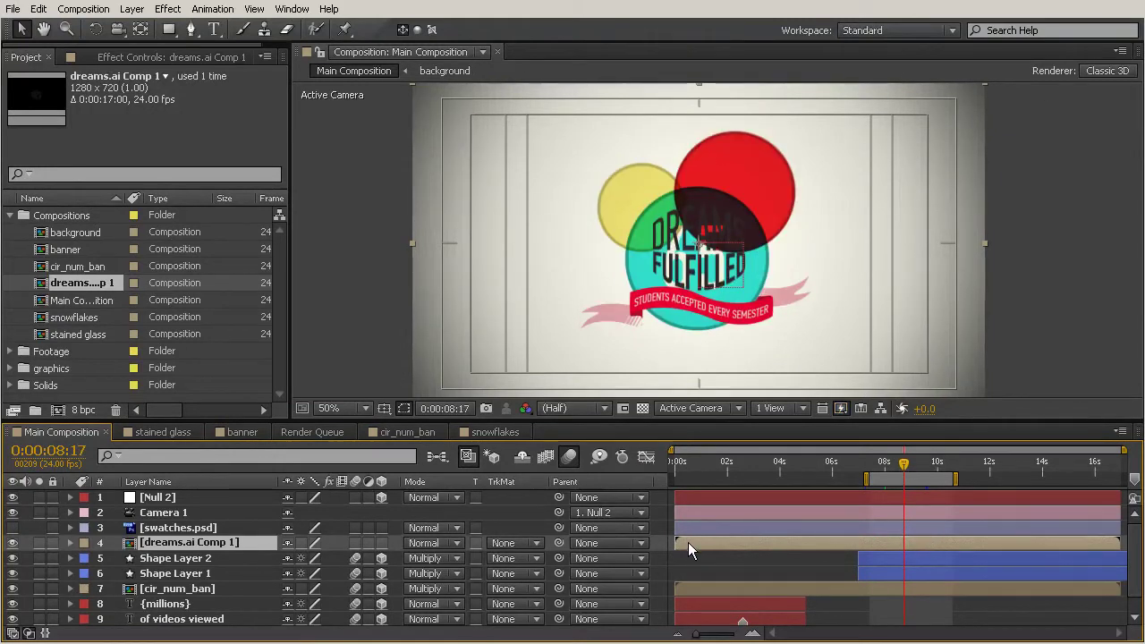
{"action": "left_click_drag", "start_coordinate": [687, 542], "coordinate": [727, 546]}
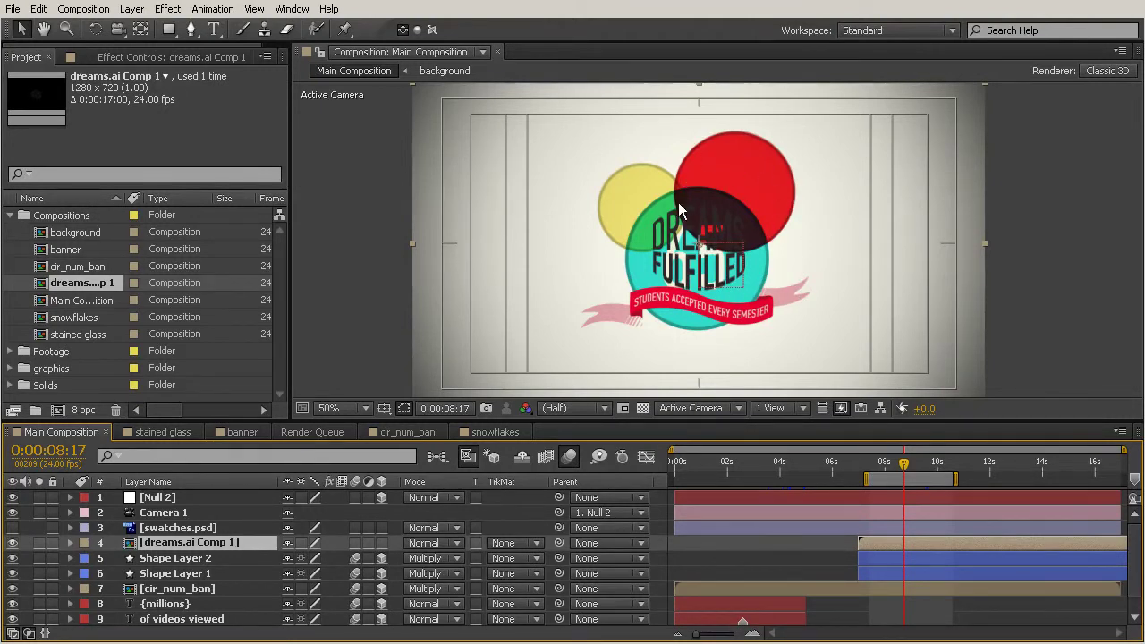
{"action": "left_click_drag", "start_coordinate": [694, 268], "coordinate": [732, 220]}
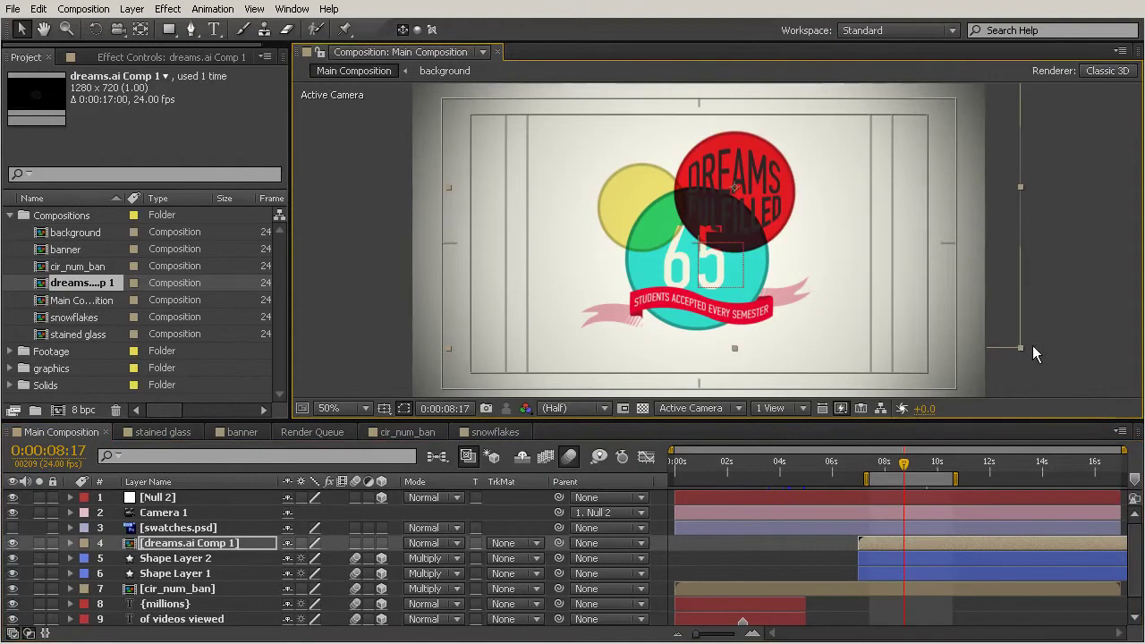
{"action": "mouse_move", "coordinate": [1019, 347]}
{"action": "left_mouse_down"}
{"action": "mouse_move", "coordinate": [997, 325]}
{"action": "mouse_move", "coordinate": [1007, 334]}
{"action": "left_mouse_up"}
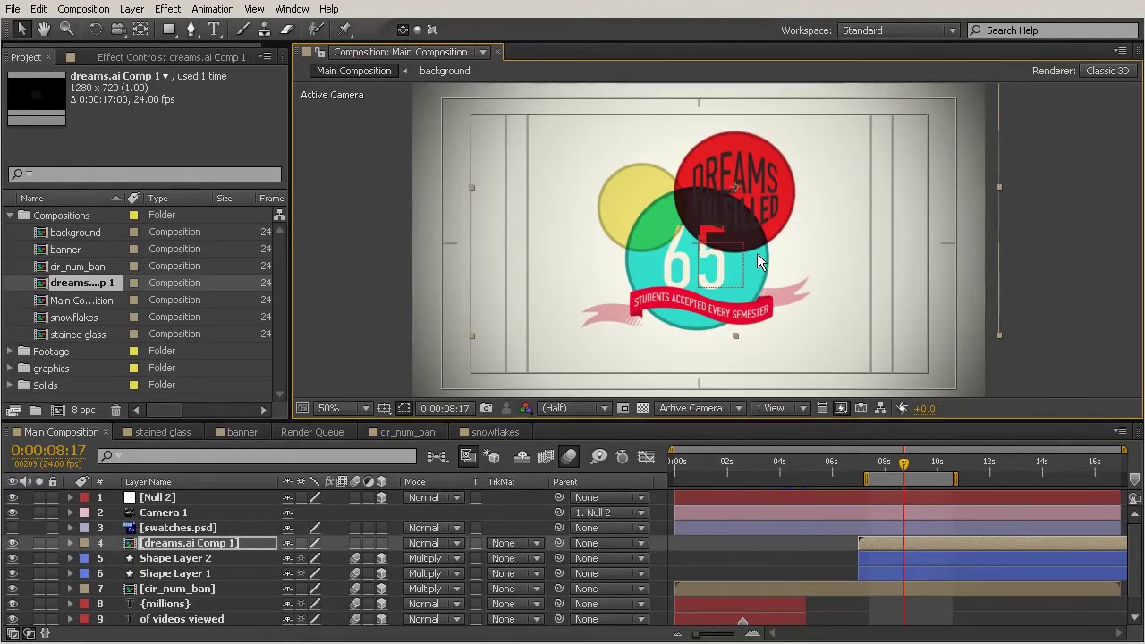
- Parent the dreams.ai Comp 1 layer to Shape Layer 2, the red circle
{"action": "left_click", "coordinate": [175, 558]}
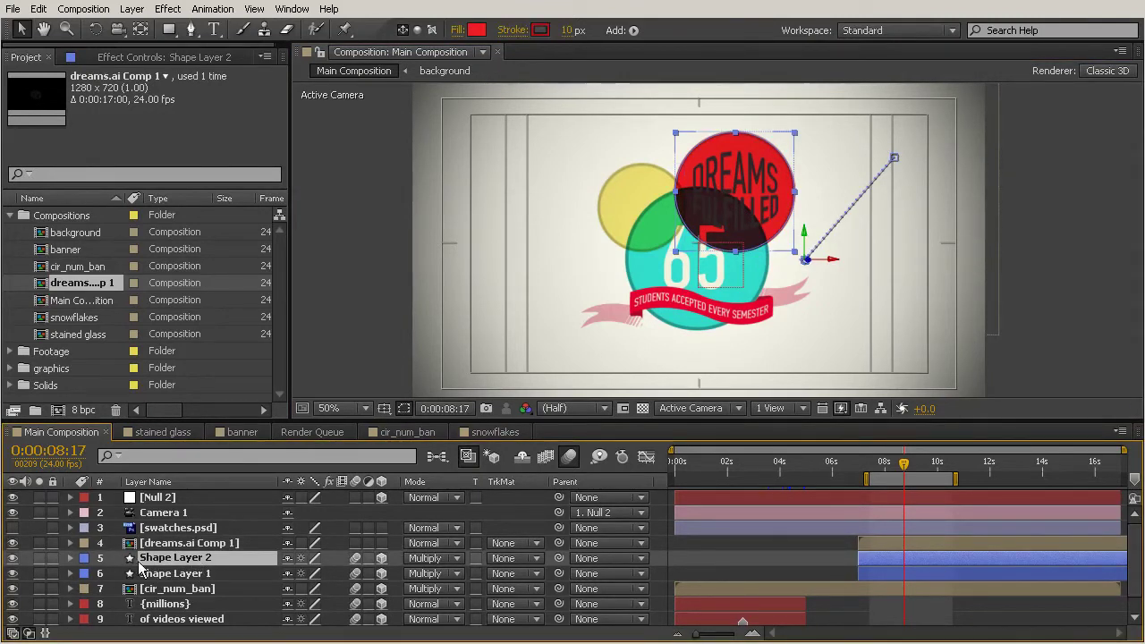
{"action": "left_click", "coordinate": [163, 545]}
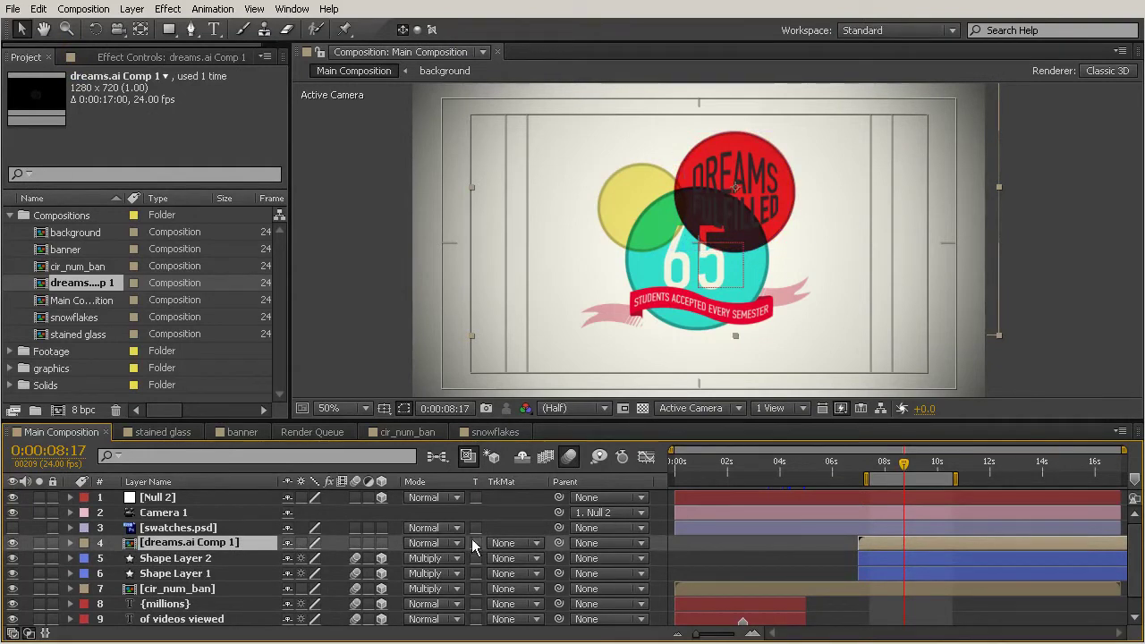
{"action": "left_click_drag", "start_coordinate": [559, 541], "coordinate": [169, 561]}
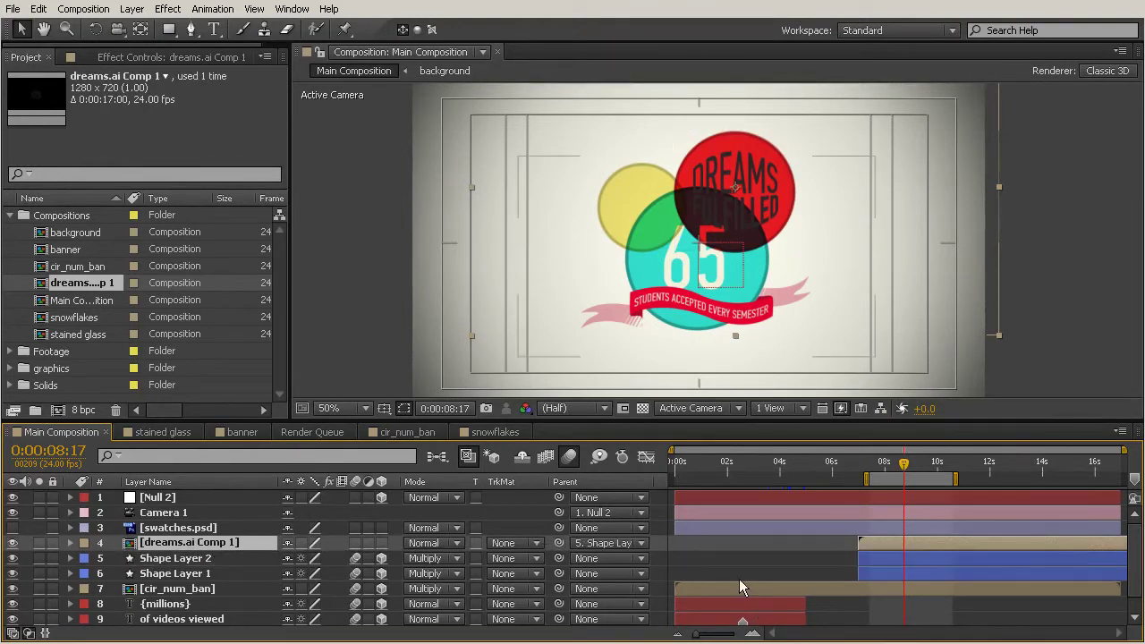
- Make dreams.ai Comp 1 a 3D layer like the red circle
{"action": "left_click_drag", "start_coordinate": [905, 473], "coordinate": [894, 513]}
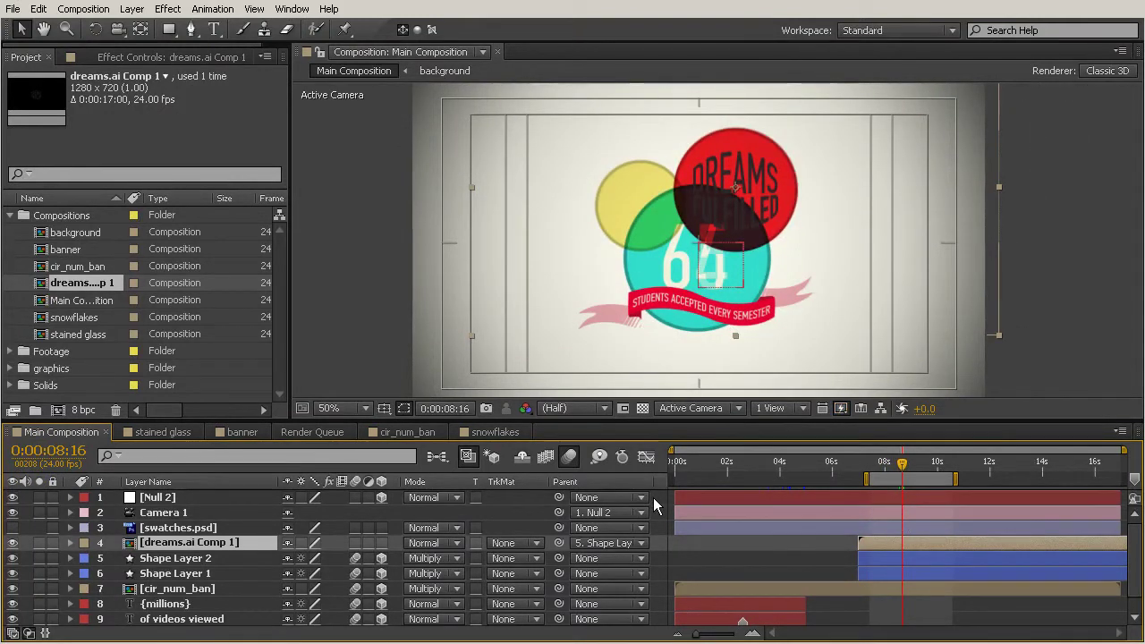
{"action": "left_click", "coordinate": [242, 559]}
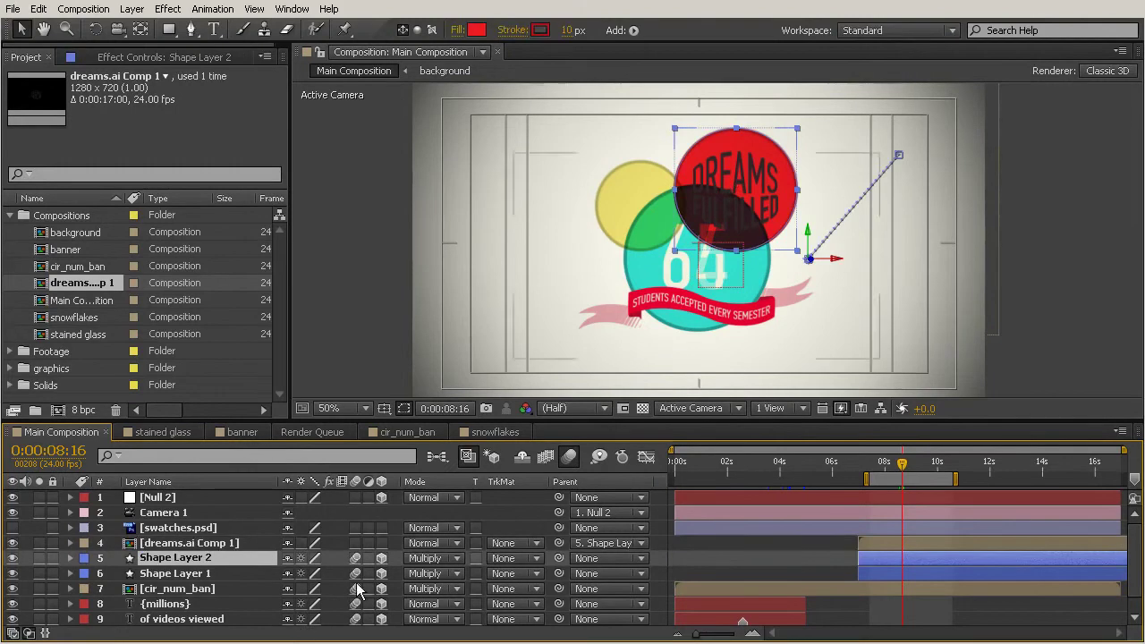
{"action": "left_click", "coordinate": [382, 547]}
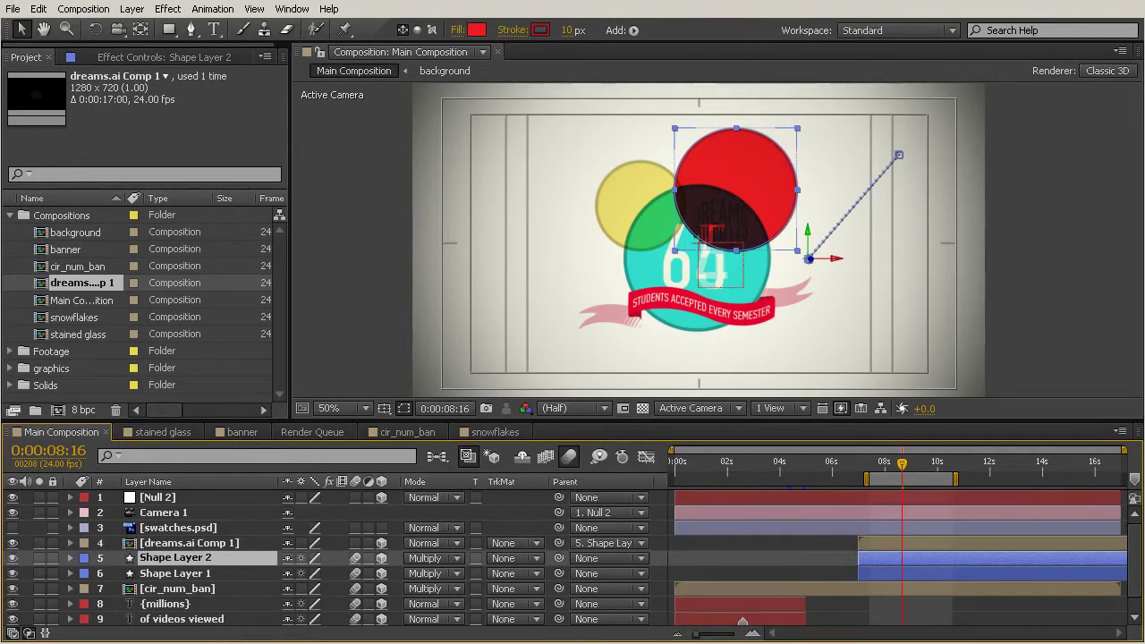
- At 0:00:13:02, reposition the Dreams Fulfilled text onto the red circle and scale it up to fill the circle
{"action": "left_click_drag", "start_coordinate": [901, 463], "coordinate": [970, 467]}
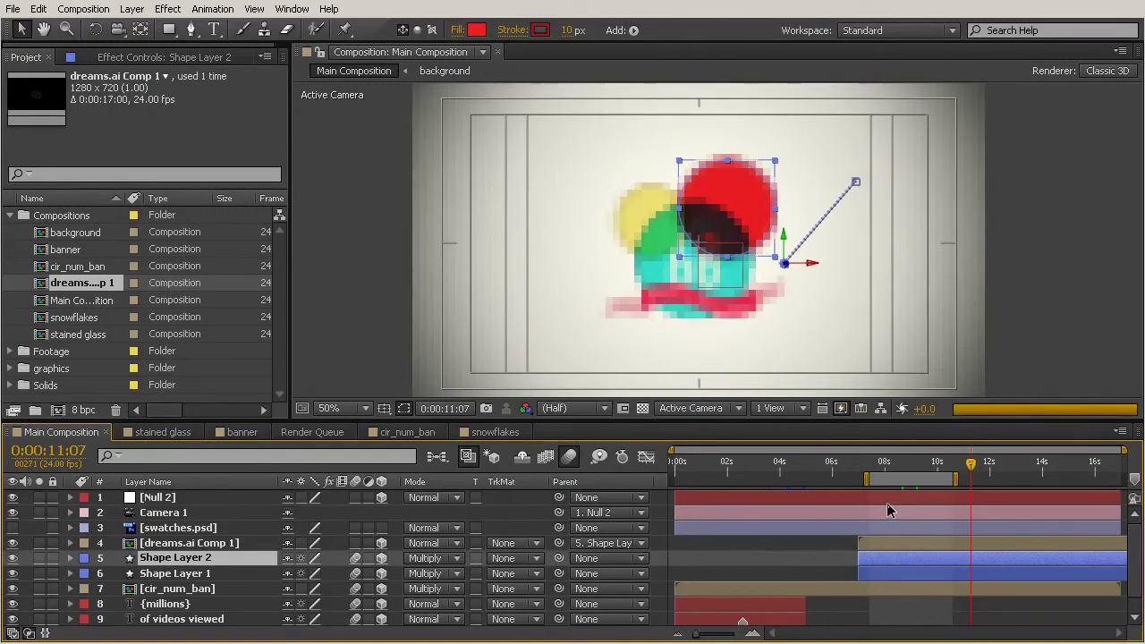
{"action": "key", "text": "k"}
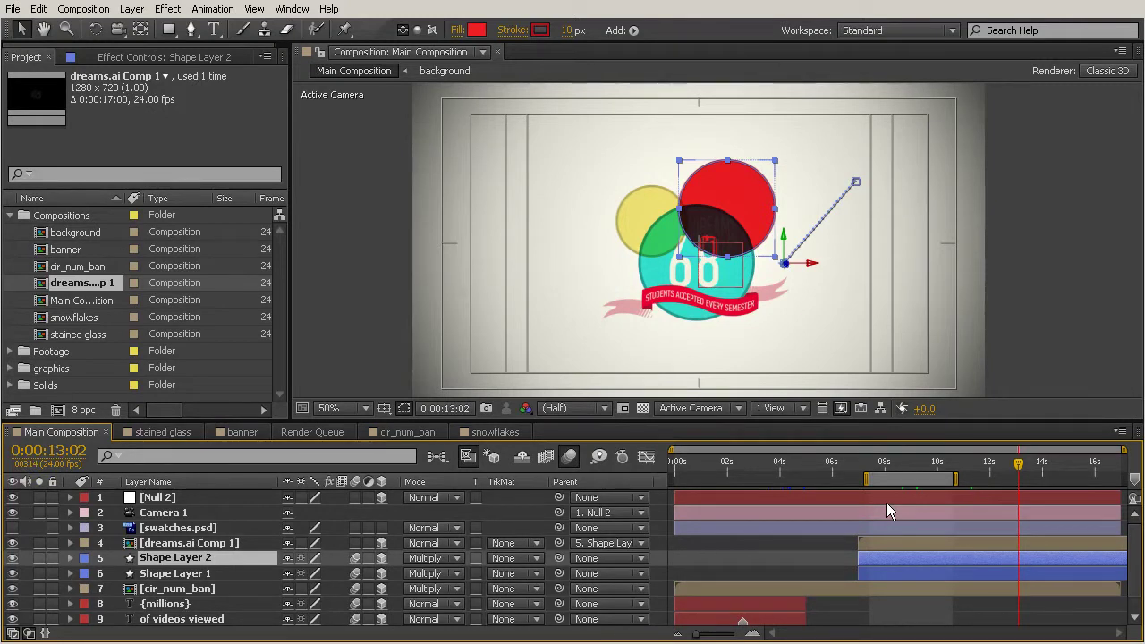
{"action": "left_click", "coordinate": [749, 250]}
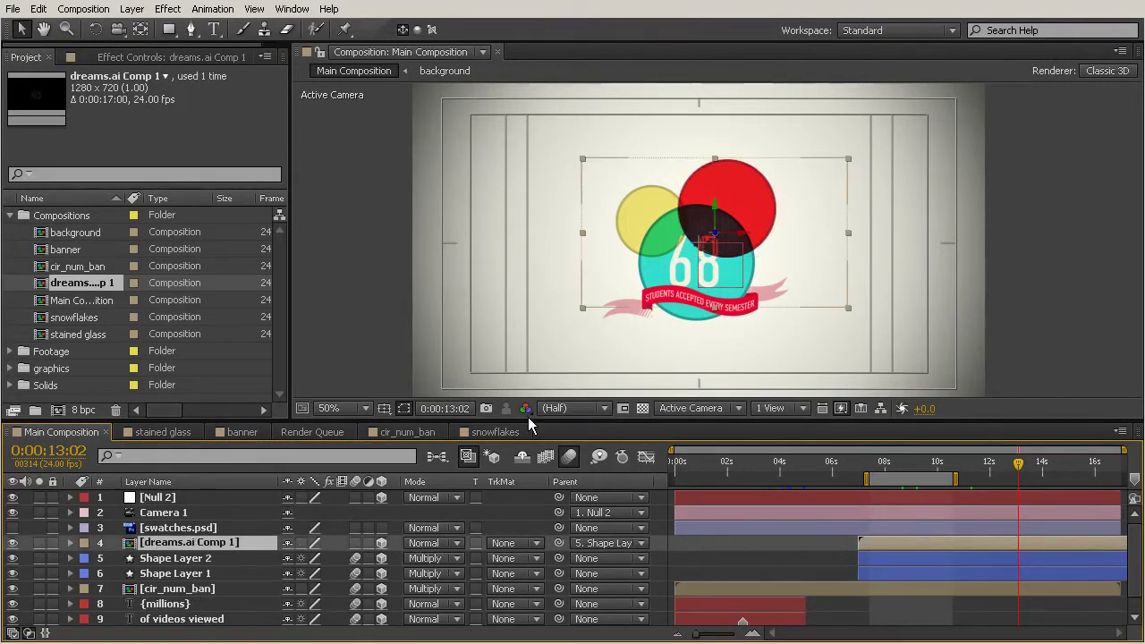
{"action": "left_click_drag", "start_coordinate": [749, 240], "coordinate": [726, 176]}
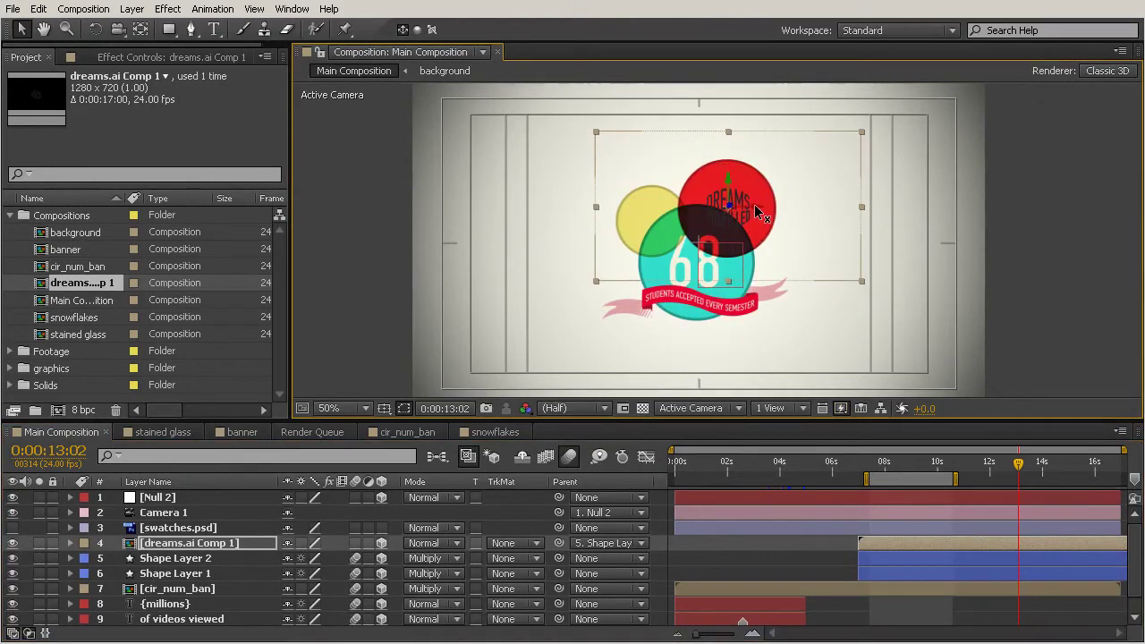
{"action": "left_click_drag", "start_coordinate": [726, 200], "coordinate": [727, 202]}
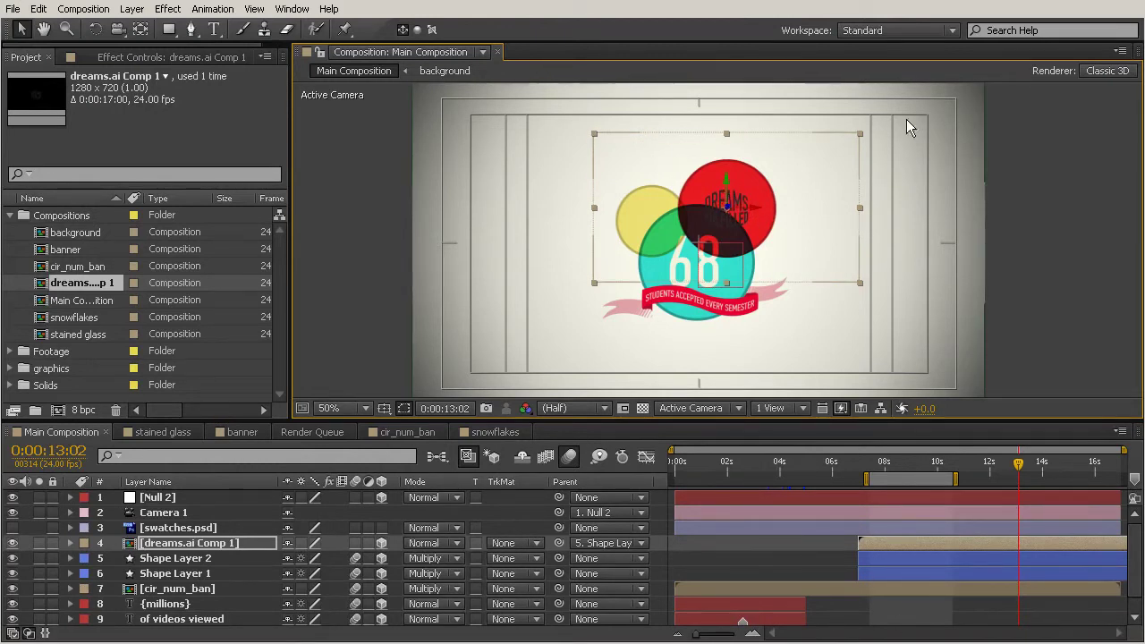
{"action": "left_click_drag", "start_coordinate": [860, 133], "coordinate": [931, 84]}
- At the 0:00:08:00 position keyframe, move the red circle of Shape Layer 2 up to 1026, 204, 0
{"action": "left_click_drag", "start_coordinate": [1019, 463], "coordinate": [911, 479]}
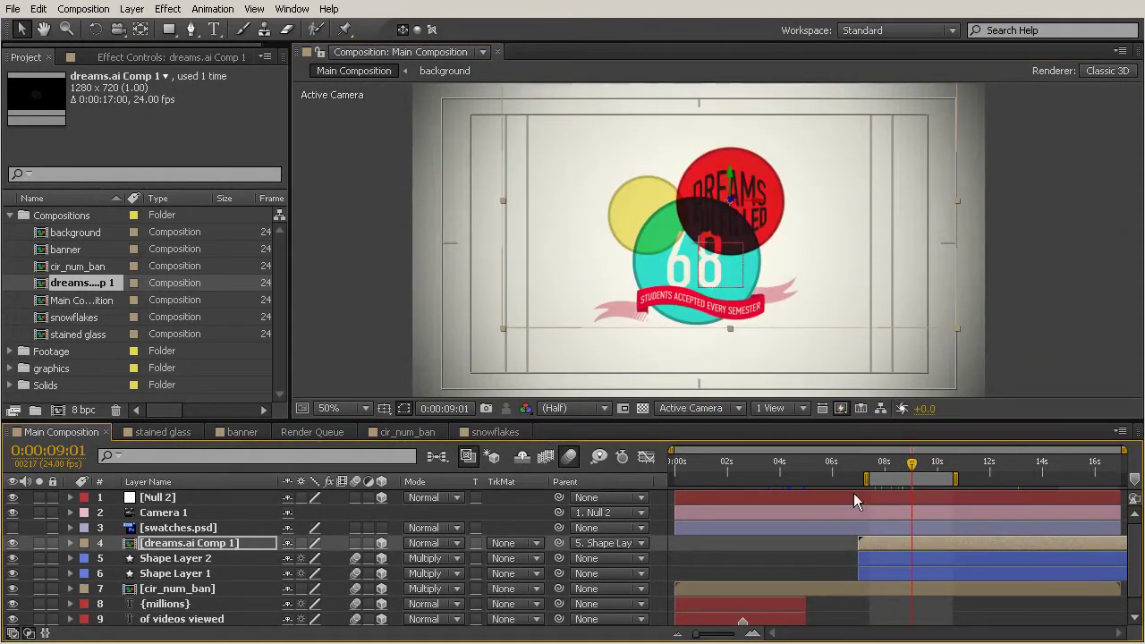
{"action": "left_click", "coordinate": [876, 555]}
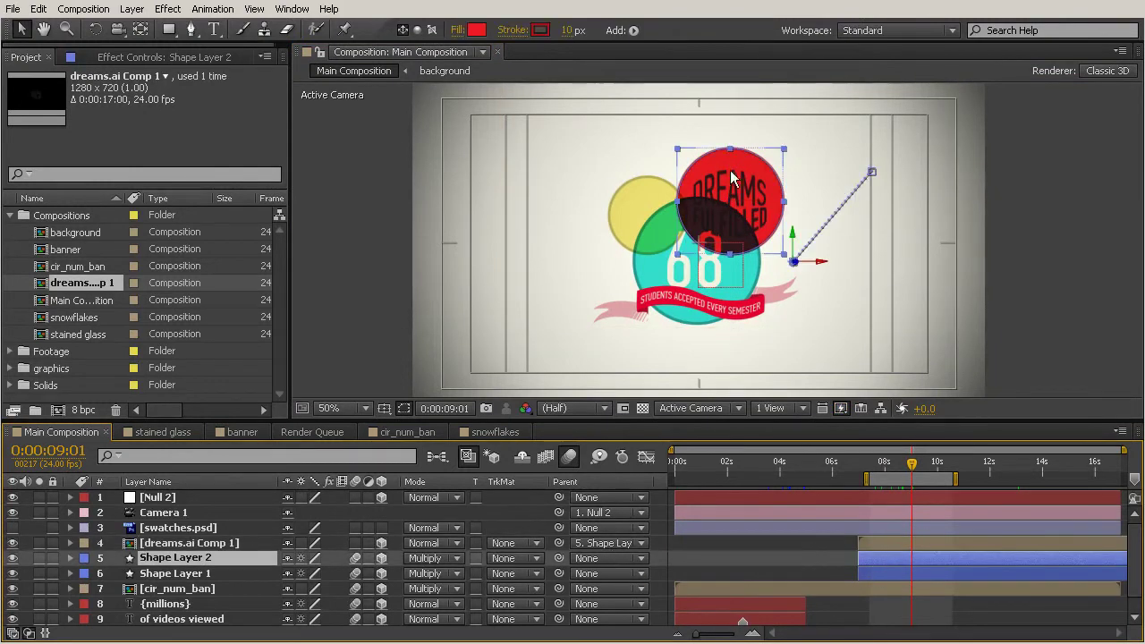
{"action": "left_click", "coordinate": [165, 558]}
{"action": "key", "text": "u"}
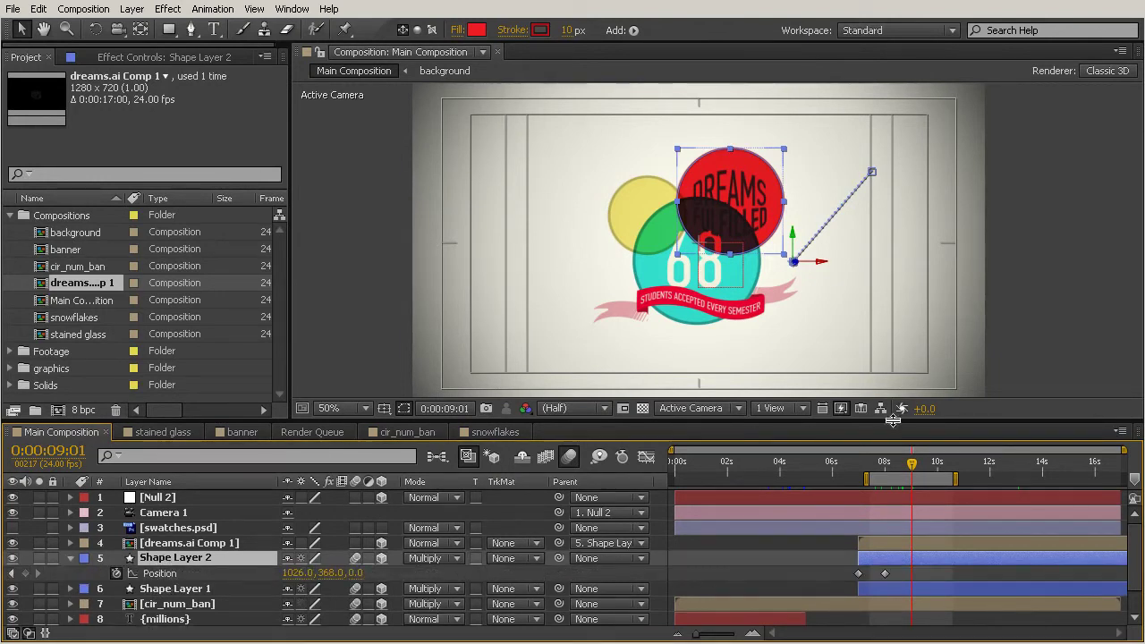
{"action": "left_click_drag", "start_coordinate": [912, 469], "coordinate": [884, 462]}
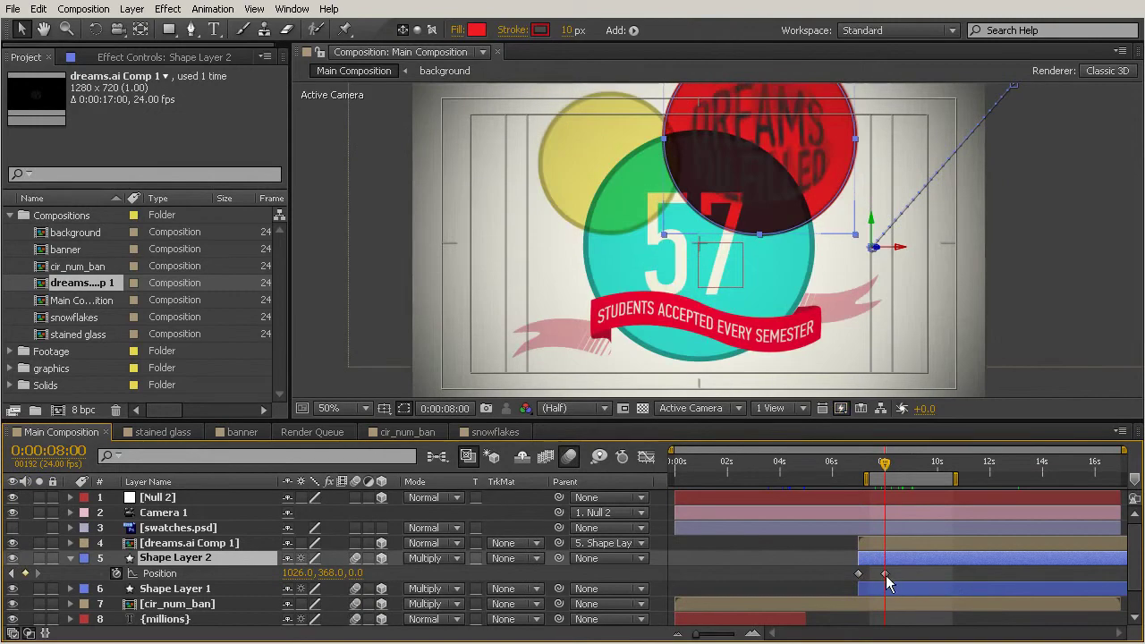
{"action": "left_click_drag", "start_coordinate": [789, 181], "coordinate": [797, 121]}
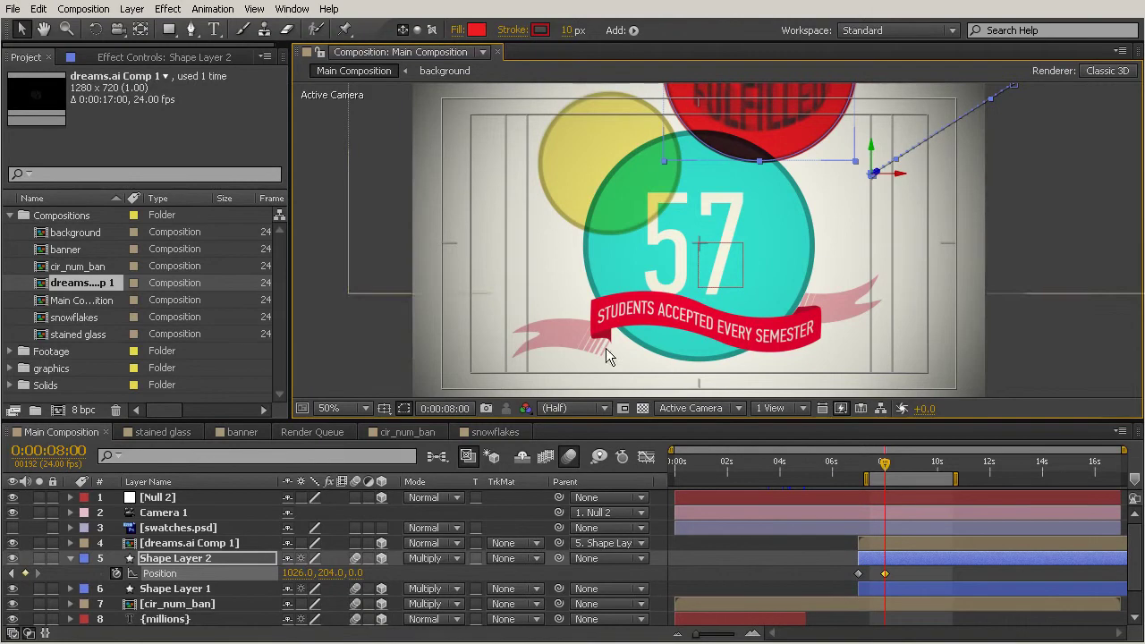
- At the 0:00:08:00 position keyframe, move the yellow circle of Shape Layer 1 to 676, 300, 0
{"action": "left_click", "coordinate": [894, 590]}
{"action": "key", "text": "p"}
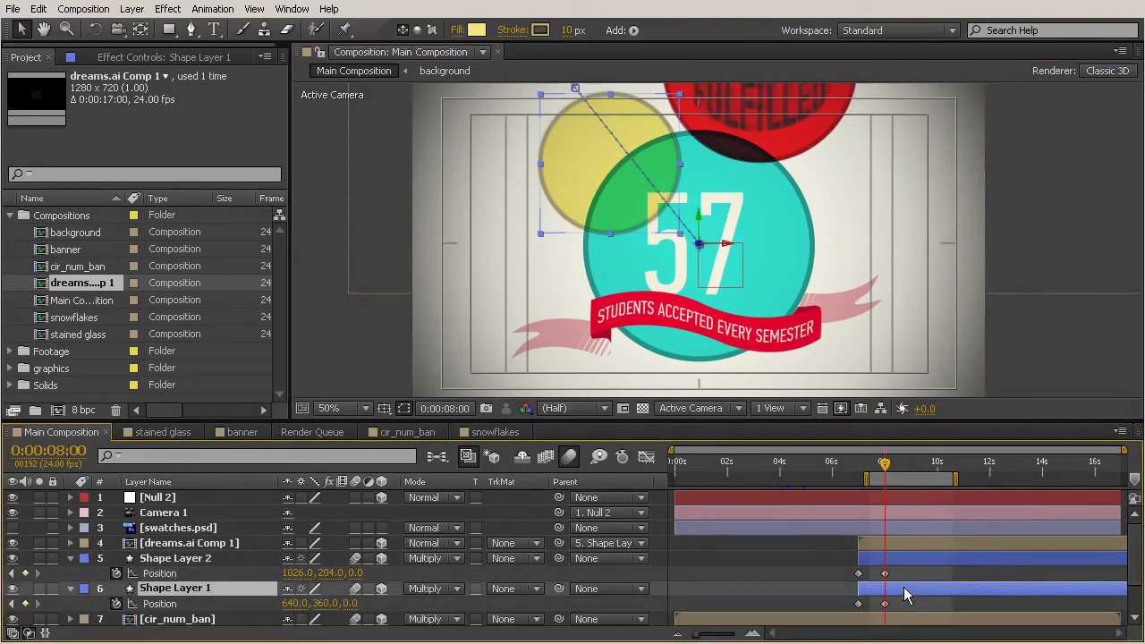
{"action": "left_click_drag", "start_coordinate": [639, 207], "coordinate": [656, 179]}
{"action": "left_click_drag", "start_coordinate": [883, 463], "coordinate": [919, 474]}
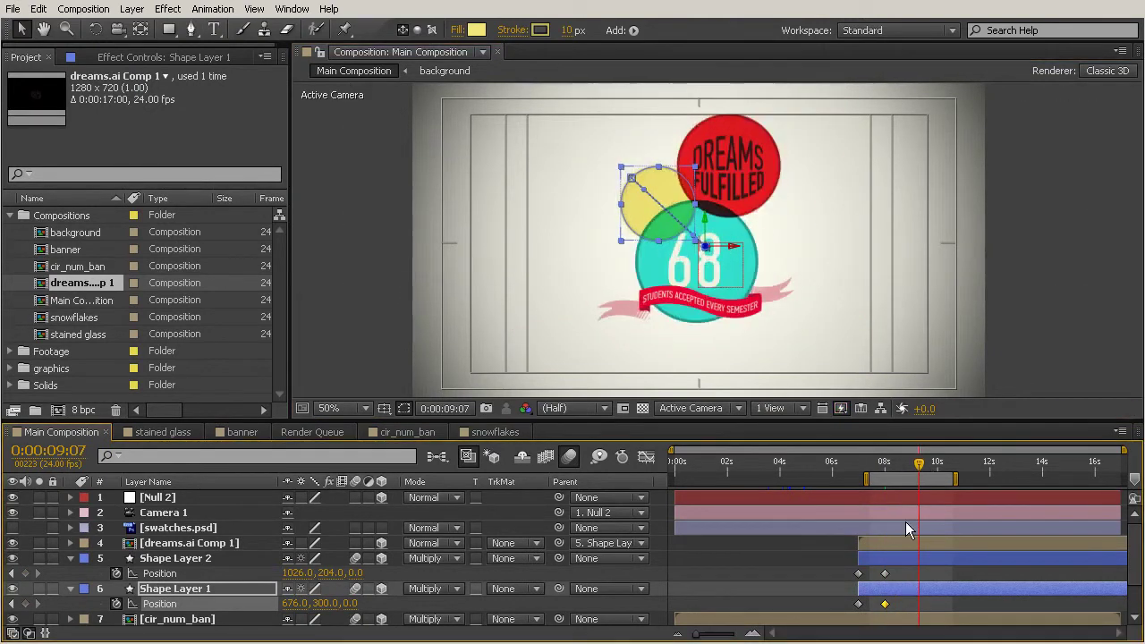
{"action": "left_click", "coordinate": [1029, 254]}
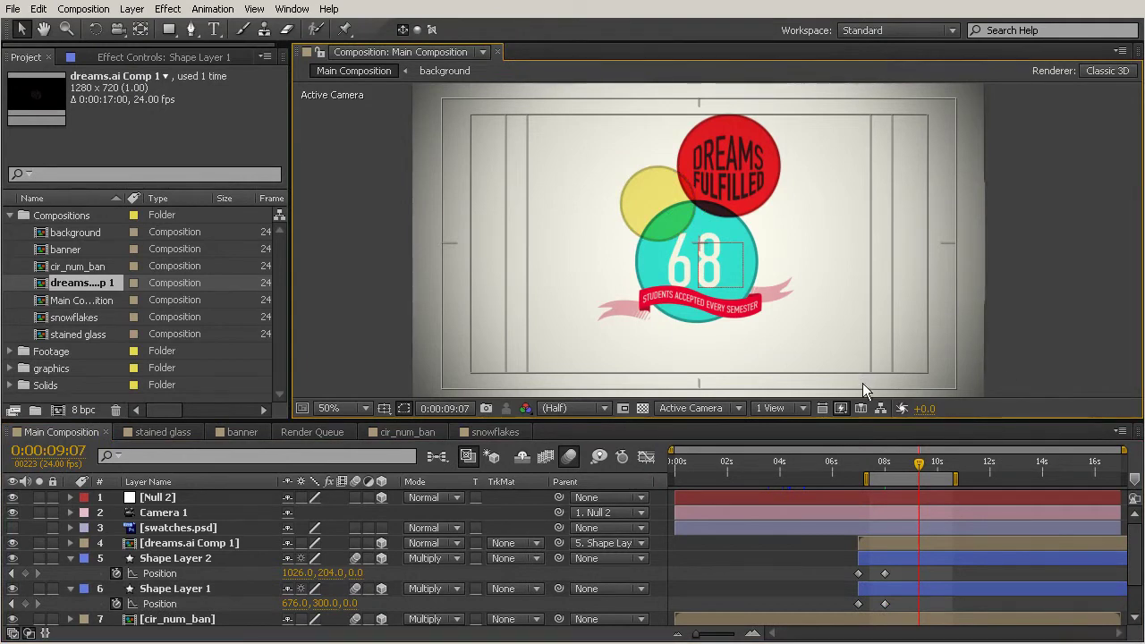
- Nudge the Dreams Fulfilled text within the red circle and review the circles' animation between 0:00:07:13 and 0:00:09:20
{"action": "left_click", "coordinate": [900, 545]}
{"action": "left_click_drag", "start_coordinate": [732, 193], "coordinate": [735, 190]}
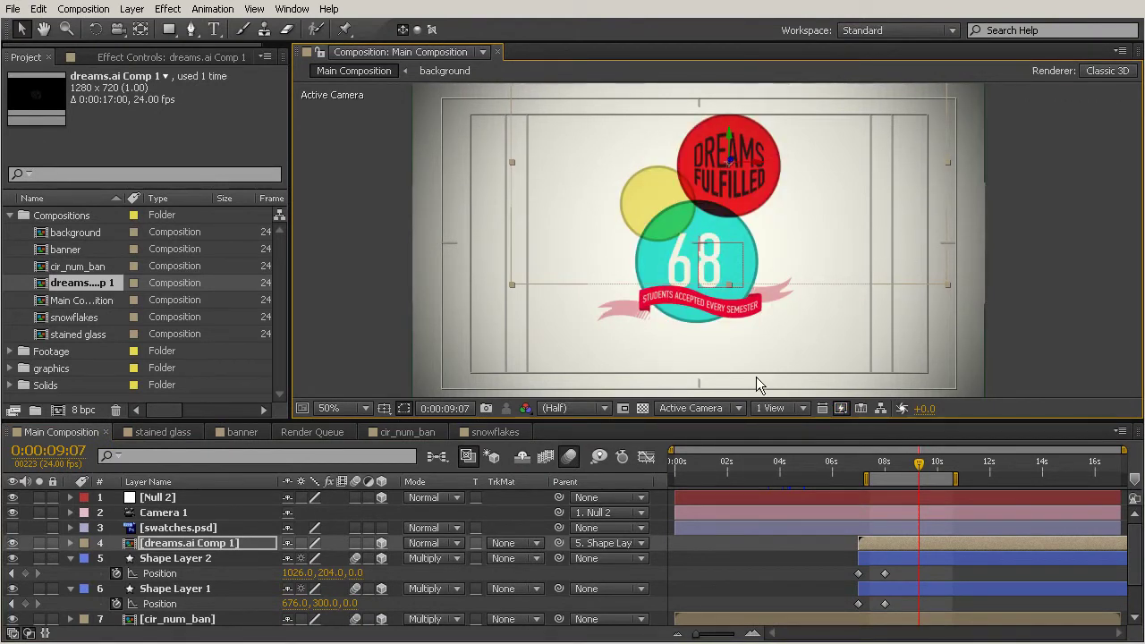
{"action": "left_click_drag", "start_coordinate": [910, 472], "coordinate": [872, 472]}
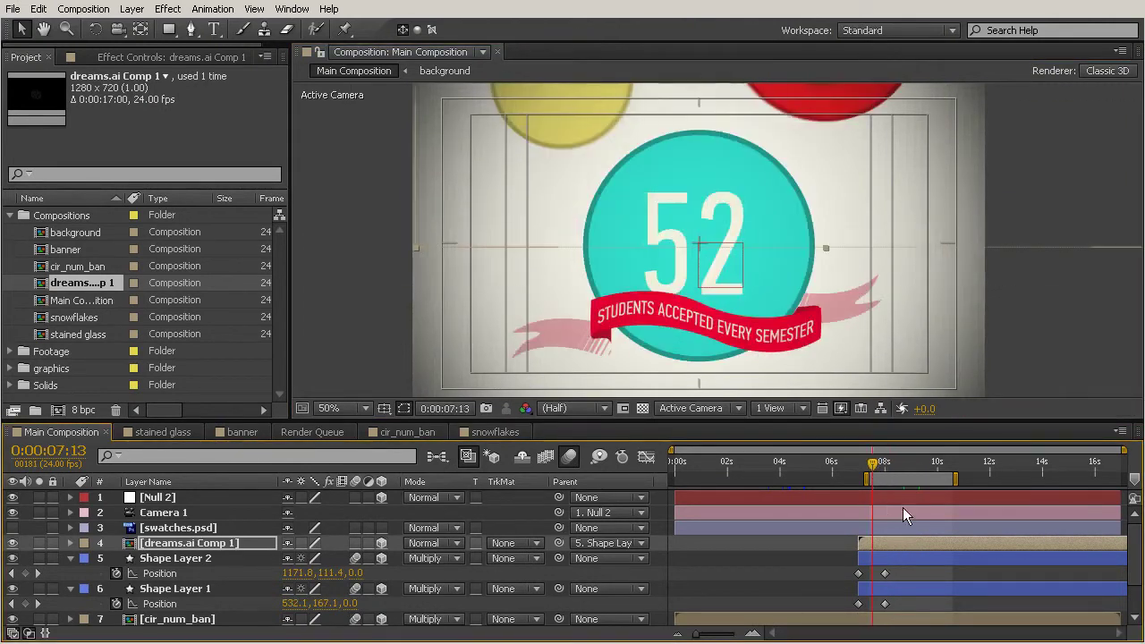
{"action": "left_click", "coordinate": [899, 462]}
{"action": "left_click", "coordinate": [933, 465]}
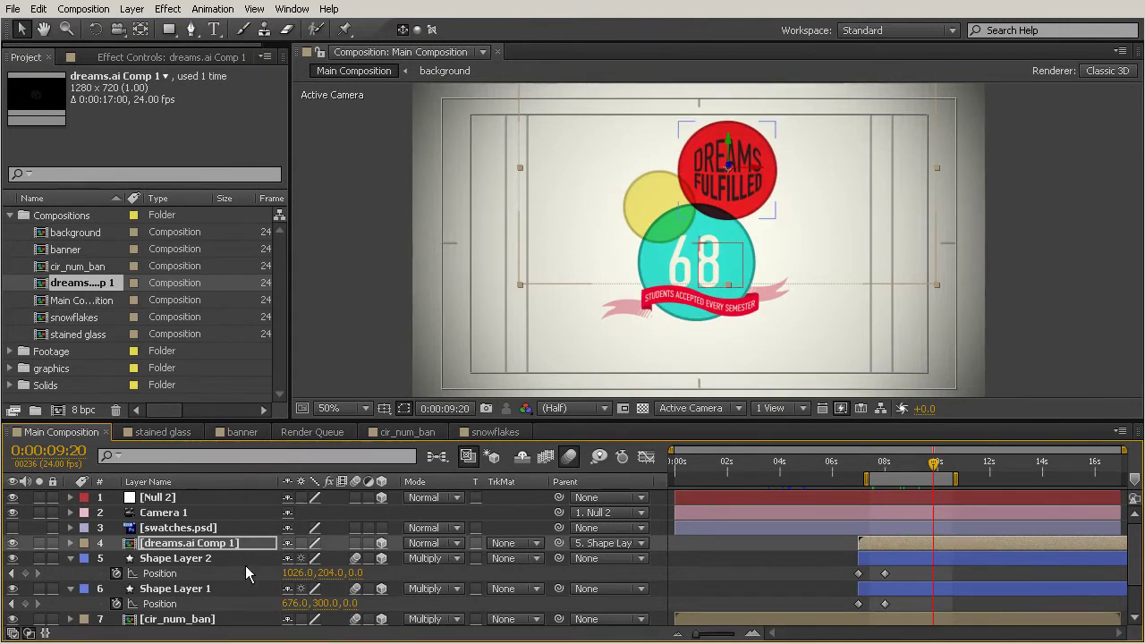
- Open the nested dreams.ai Comp 1 composition and show its artwork on the transparency grid
{"action": "double_click", "coordinate": [195, 543]}
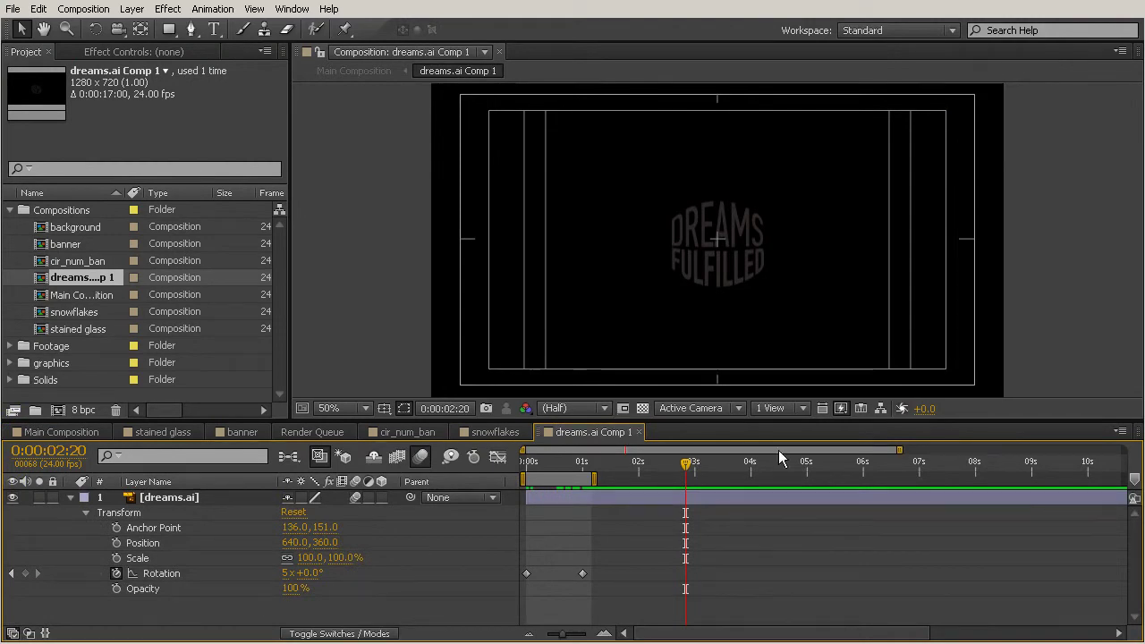
{"action": "left_click", "coordinate": [642, 408]}
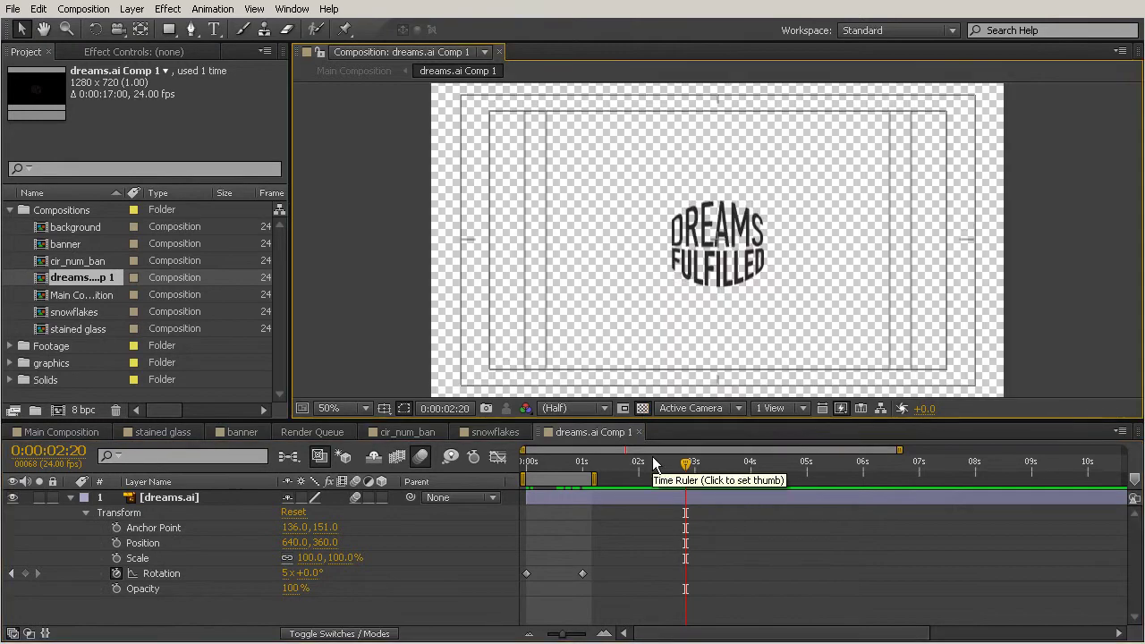
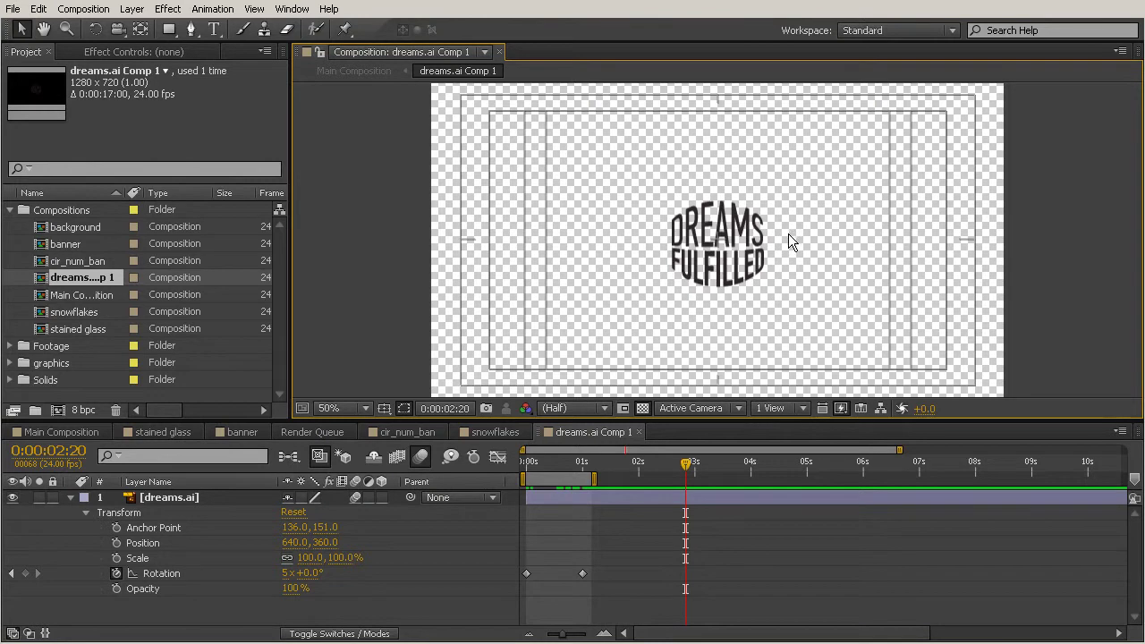
- Scale the Dreams Fulfilled artwork to 311.9% with continuous rasterization and position it at 642, 342 in the nested composition
{"action": "left_click", "coordinate": [742, 259]}
{"action": "left_click_drag", "start_coordinate": [779, 308], "coordinate": [999, 460]}
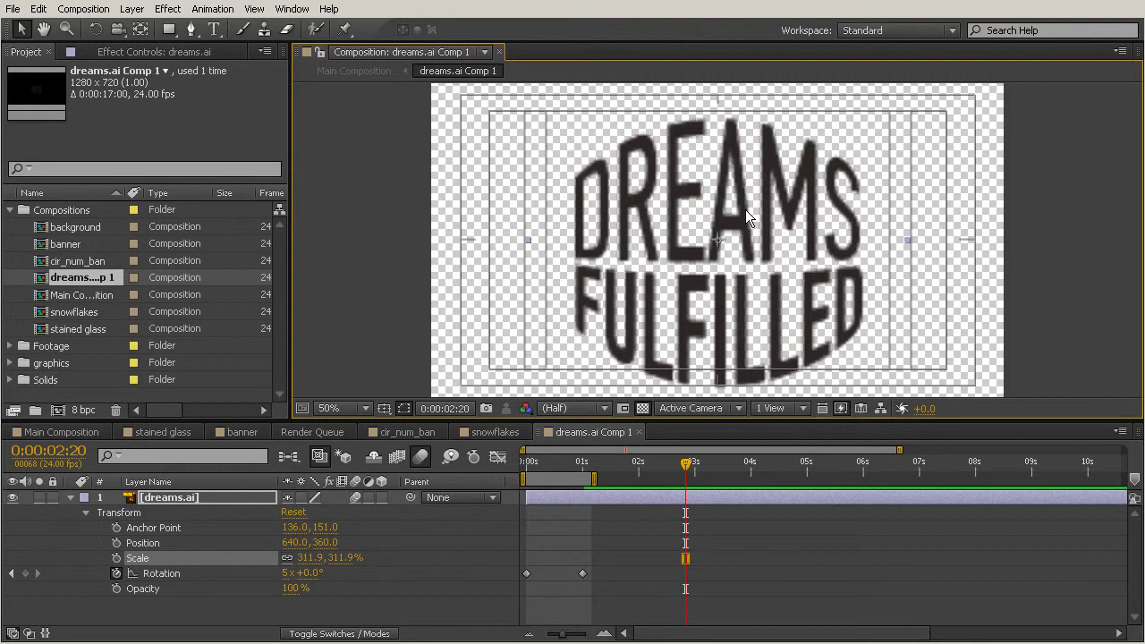
{"action": "key", "text": "shift+Up"}
{"action": "key", "text": "shift+Right"}
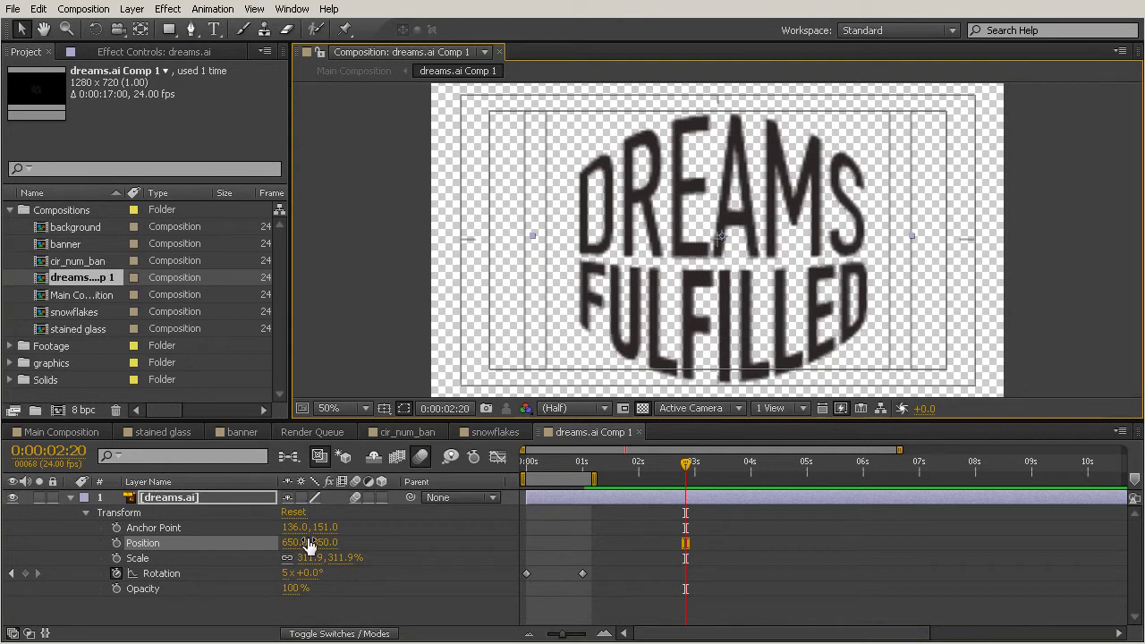
{"action": "left_click_drag", "start_coordinate": [660, 271], "coordinate": [656, 267]}
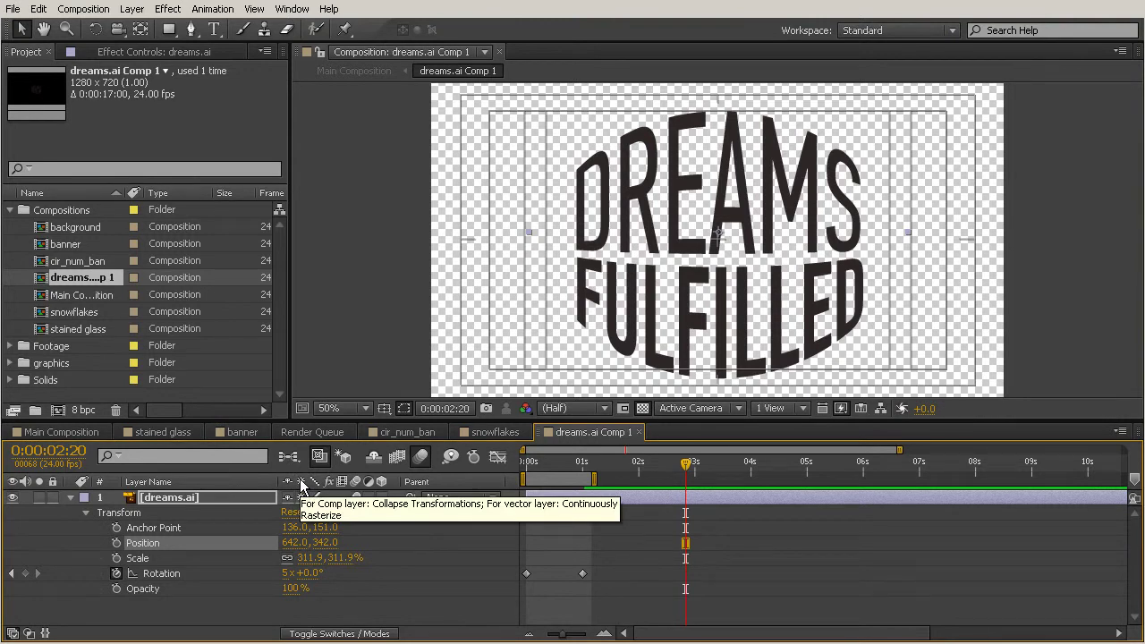
- In the Main Composition, shrink the dreams.ai Comp 1 layer to fit inside the red circle and preview the animation up to 0:00:09:22
{"action": "left_click", "coordinate": [63, 432]}
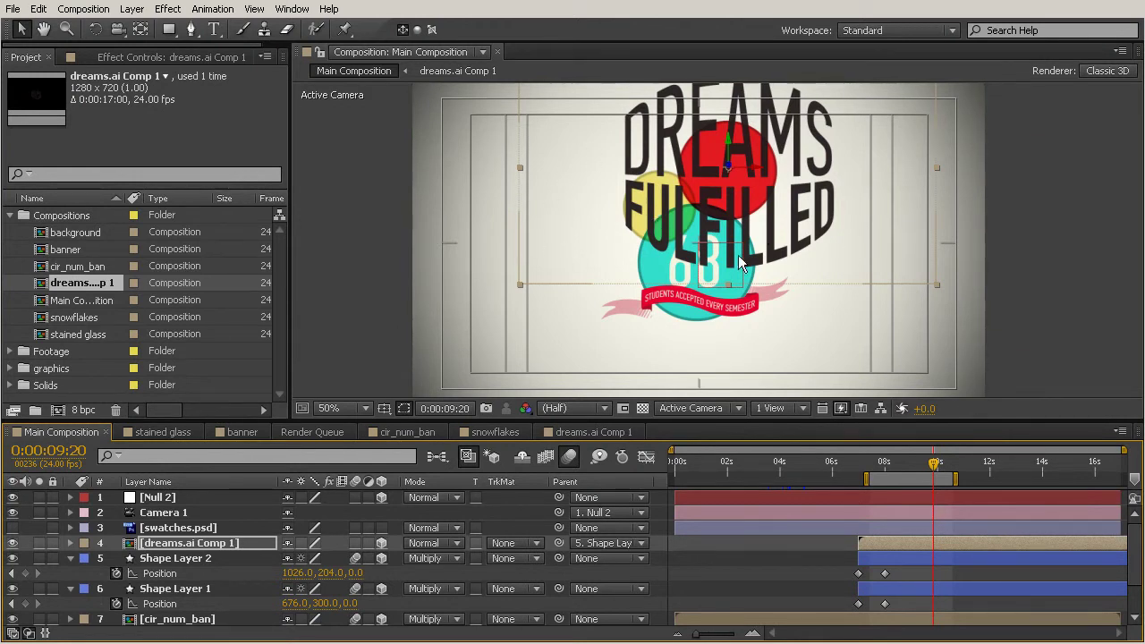
{"action": "left_click_drag", "start_coordinate": [935, 285], "coordinate": [815, 208]}
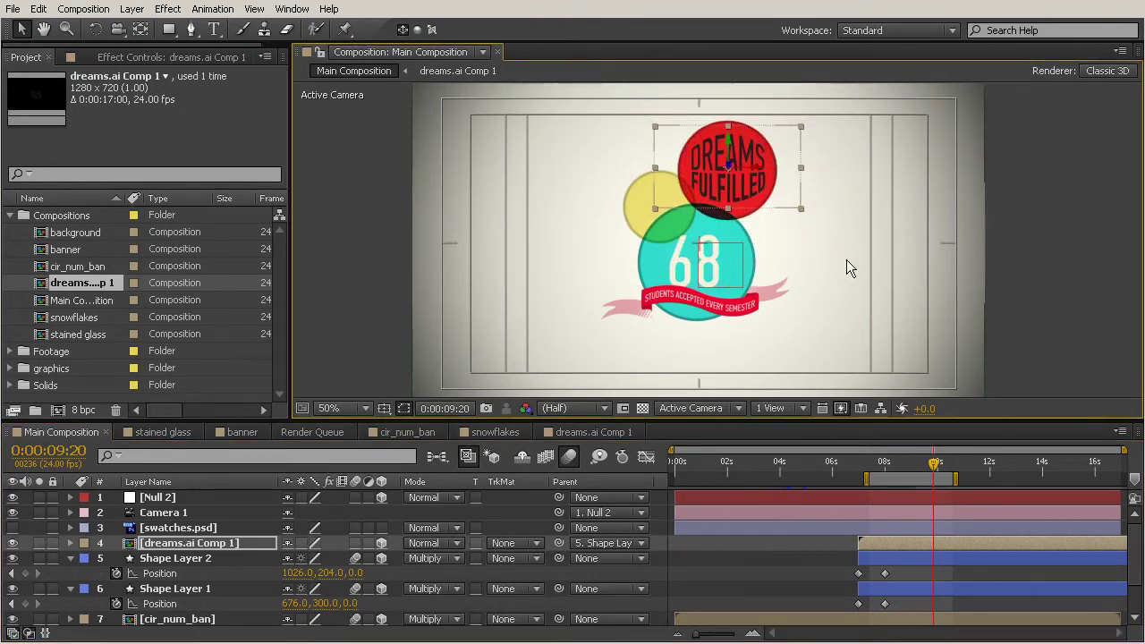
{"action": "left_click", "coordinate": [1099, 242]}
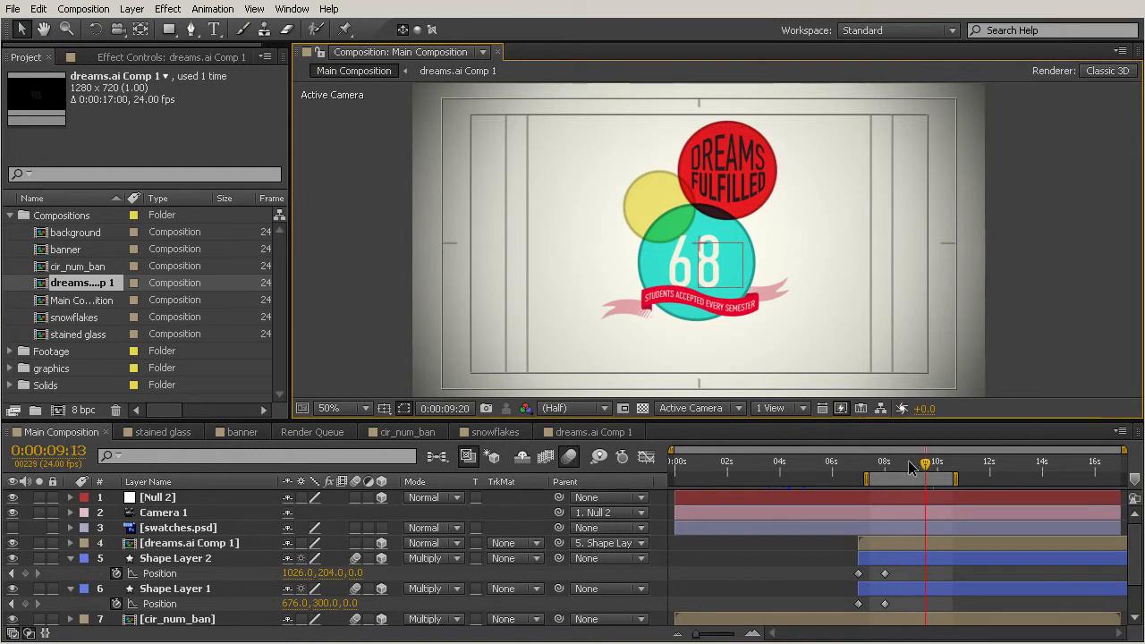
{"action": "left_click_drag", "start_coordinate": [890, 463], "coordinate": [877, 464]}
{"action": "key", "text": "space"}
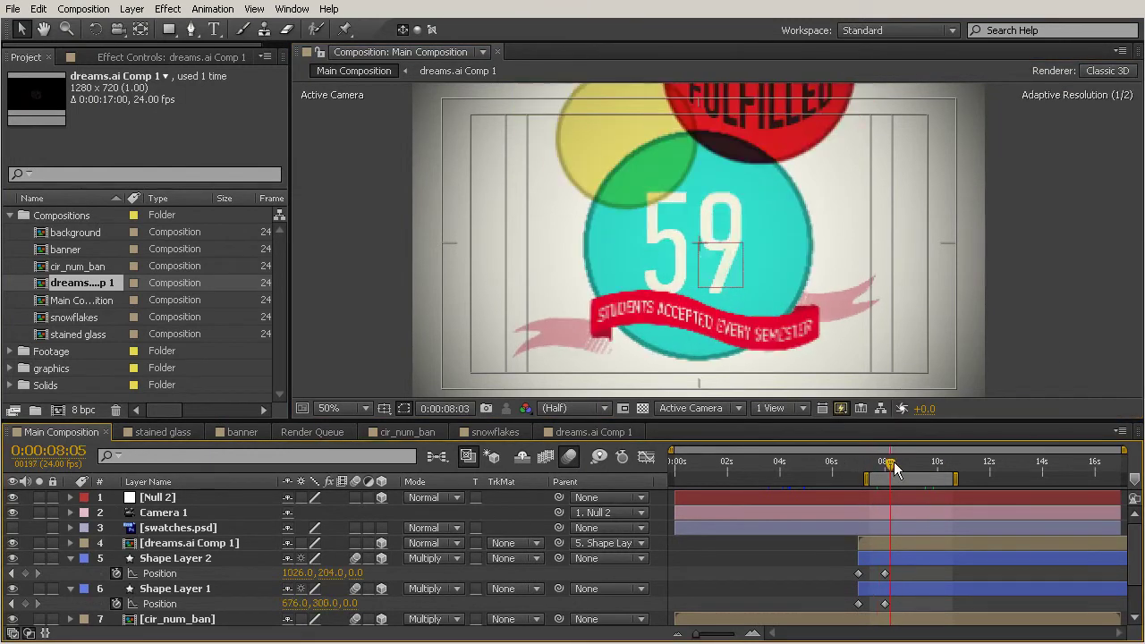
{"action": "key", "text": "space"}
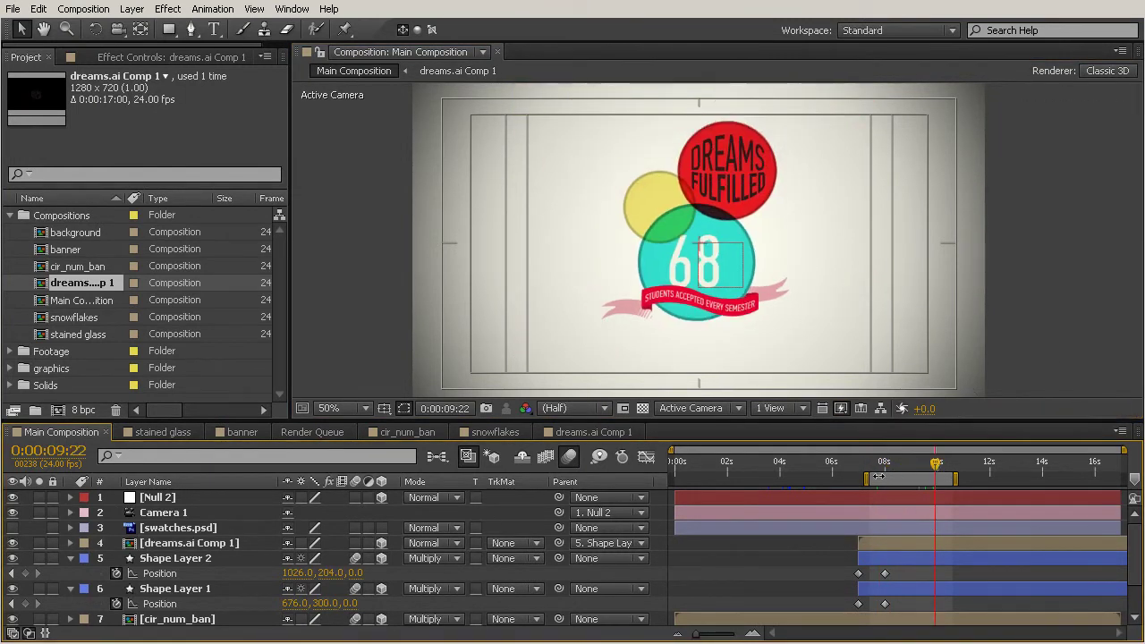
{"action": "left_click", "coordinate": [935, 464]}
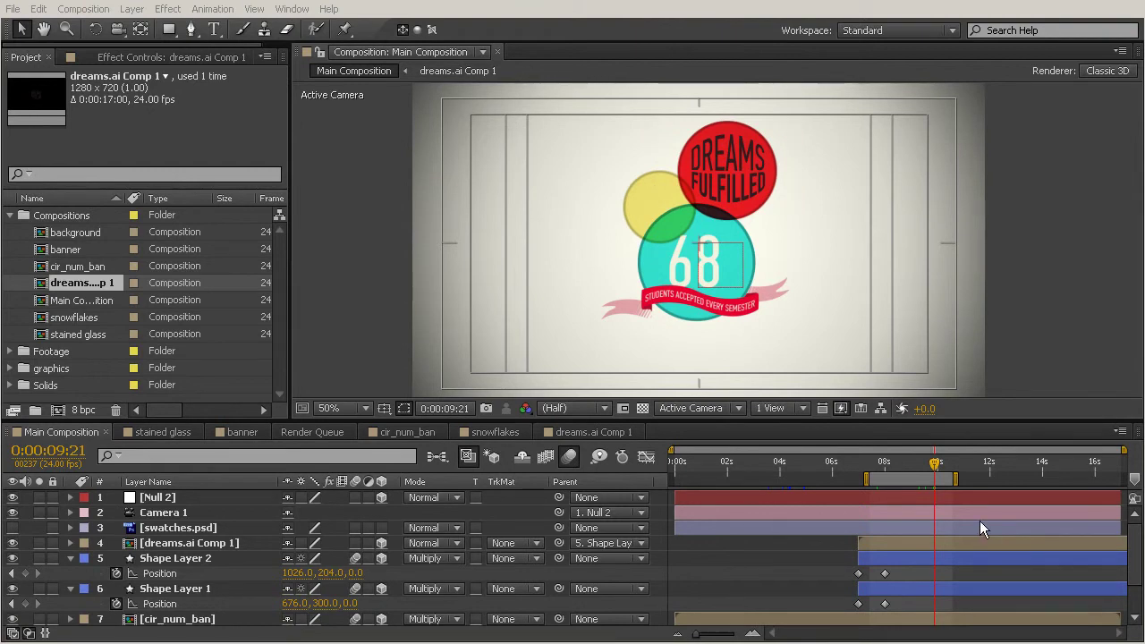
- Collapse transformations on the dreams.ai Comp 1 layer and make the artwork layer inside that composition 3D
{"action": "left_click", "coordinate": [165, 543]}
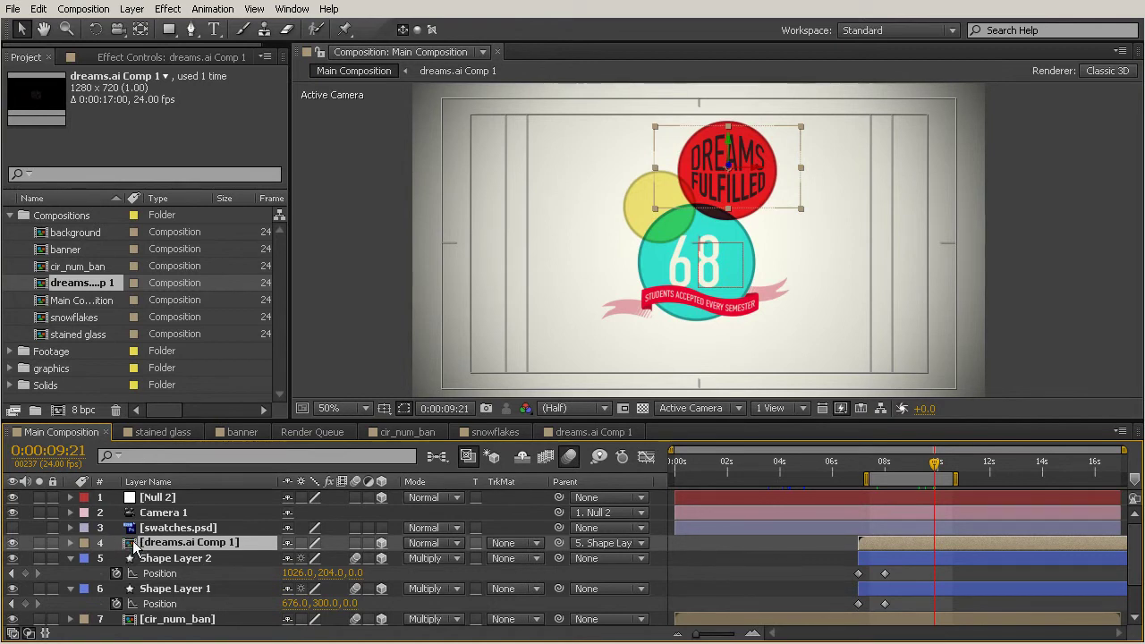
{"action": "left_click", "coordinate": [300, 543]}
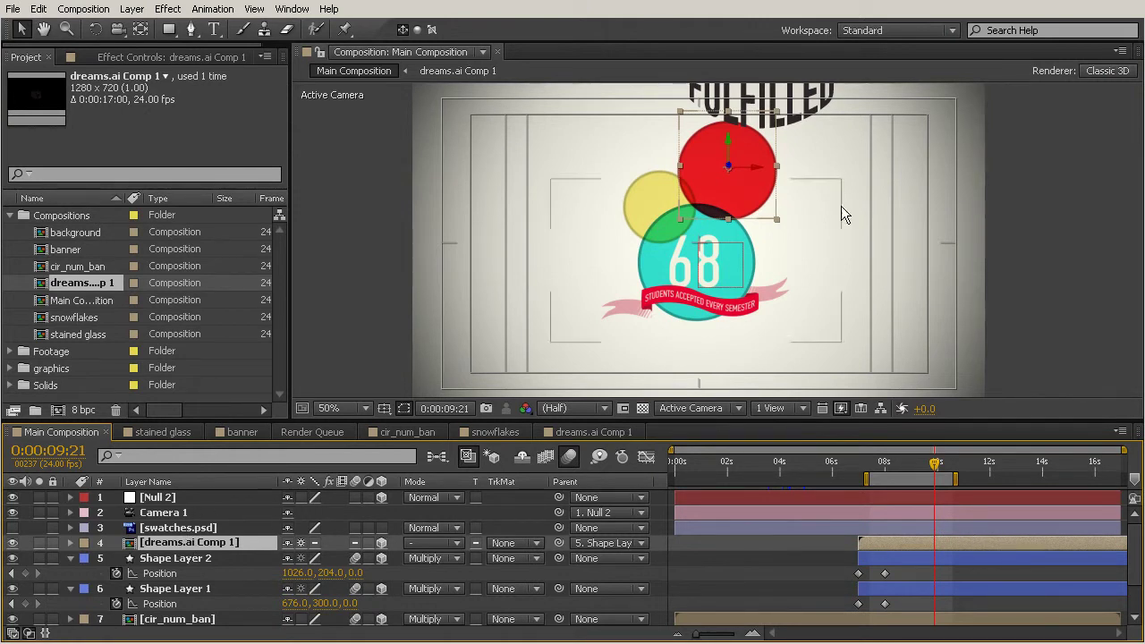
{"action": "double_click", "coordinate": [164, 547]}
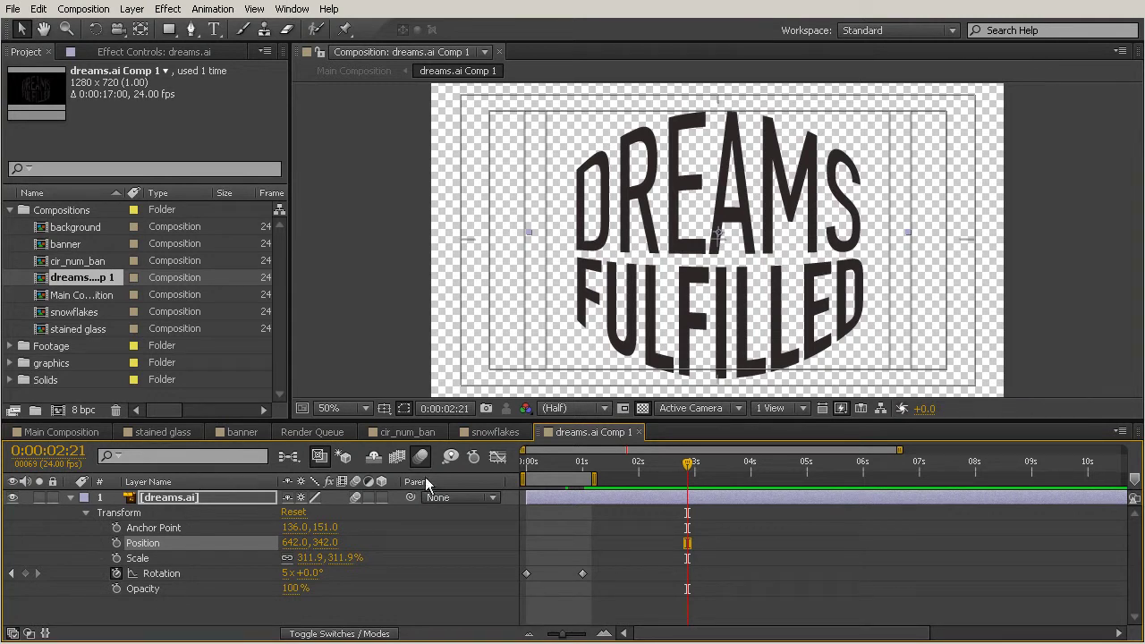
{"action": "left_click", "coordinate": [382, 499]}
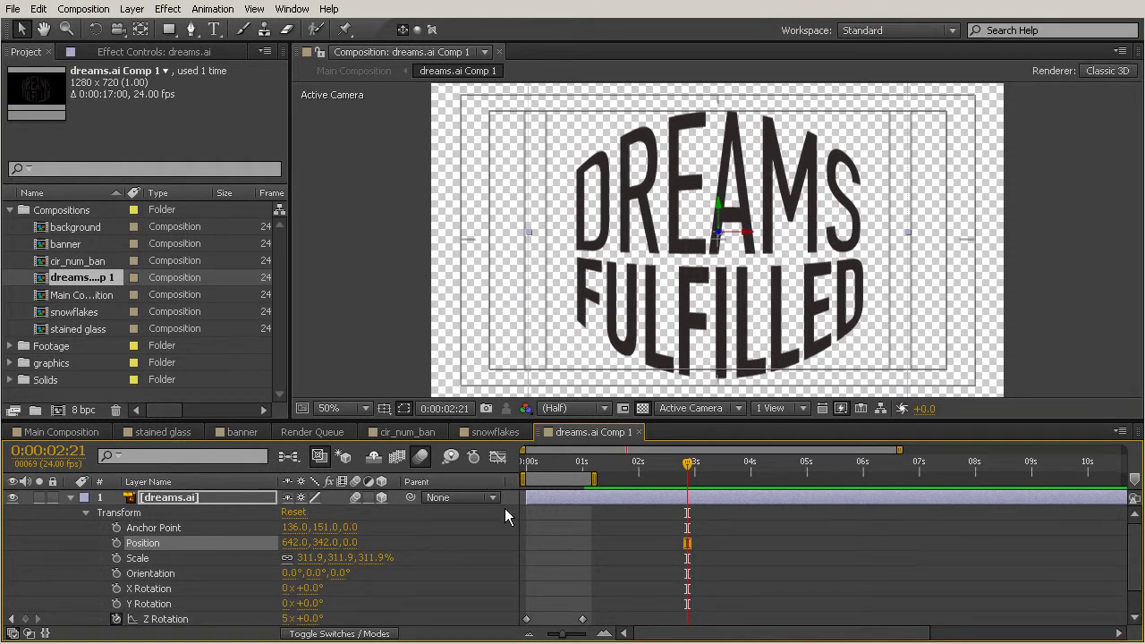
{"action": "left_click", "coordinate": [61, 432]}
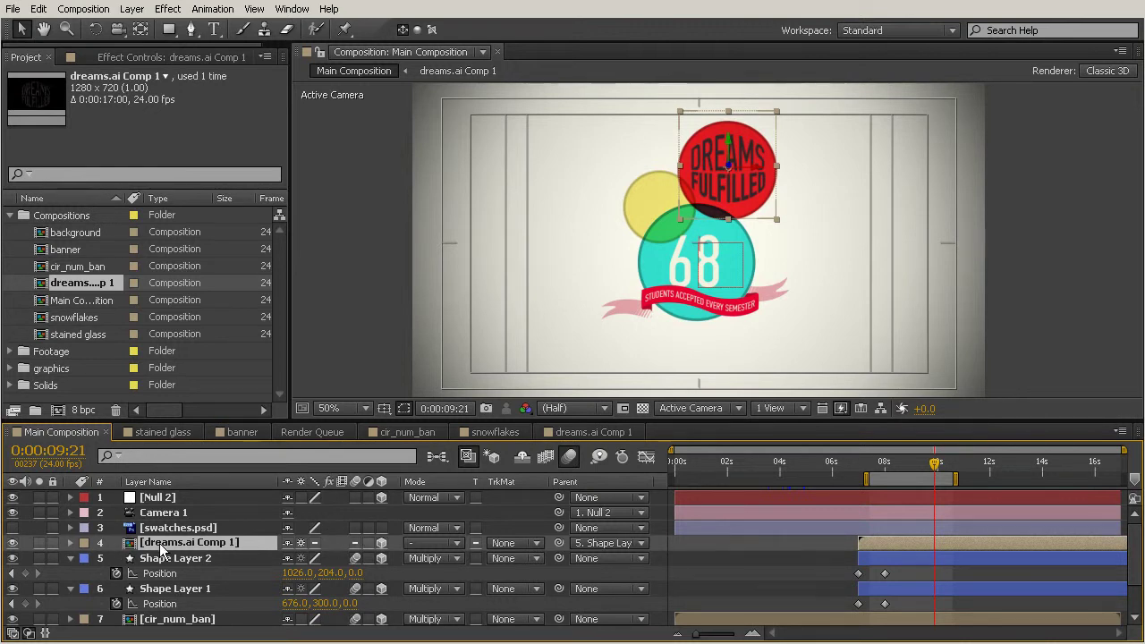
- Show the Modes column in the dreams.ai Comp 1 timeline
{"action": "left_click", "coordinate": [457, 543]}
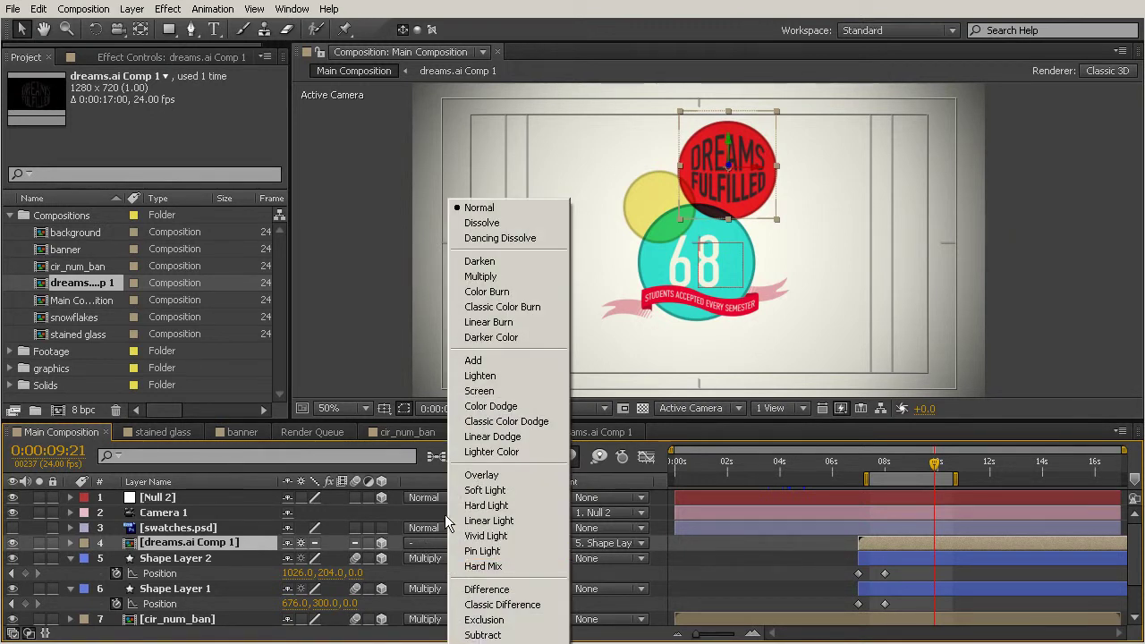
{"action": "key", "text": "Escape"}
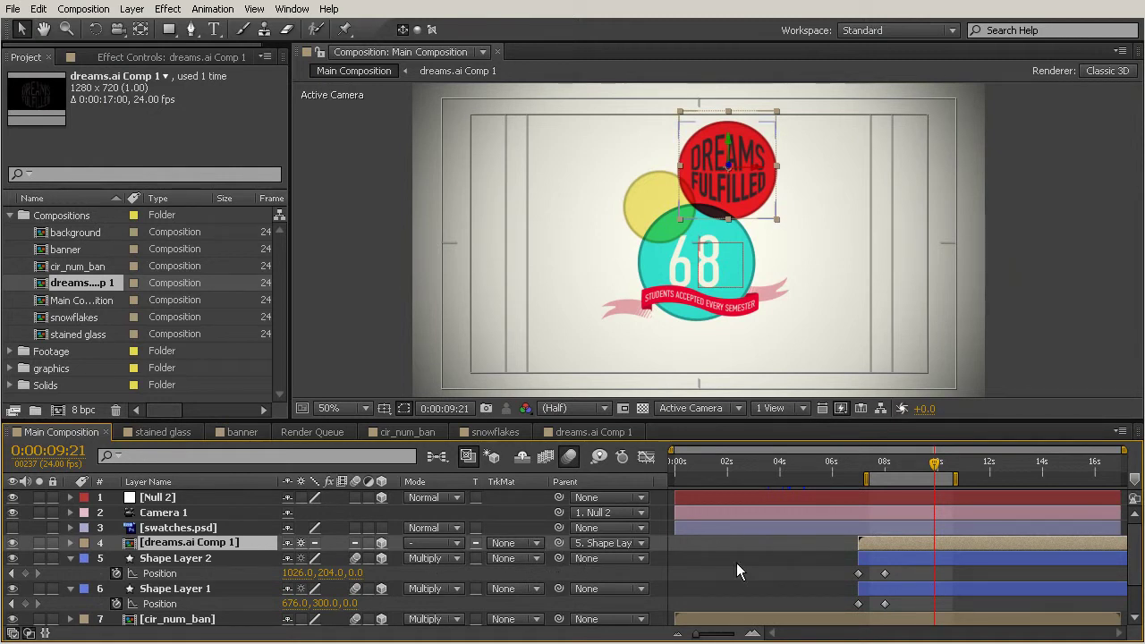
{"action": "double_click", "coordinate": [148, 544]}
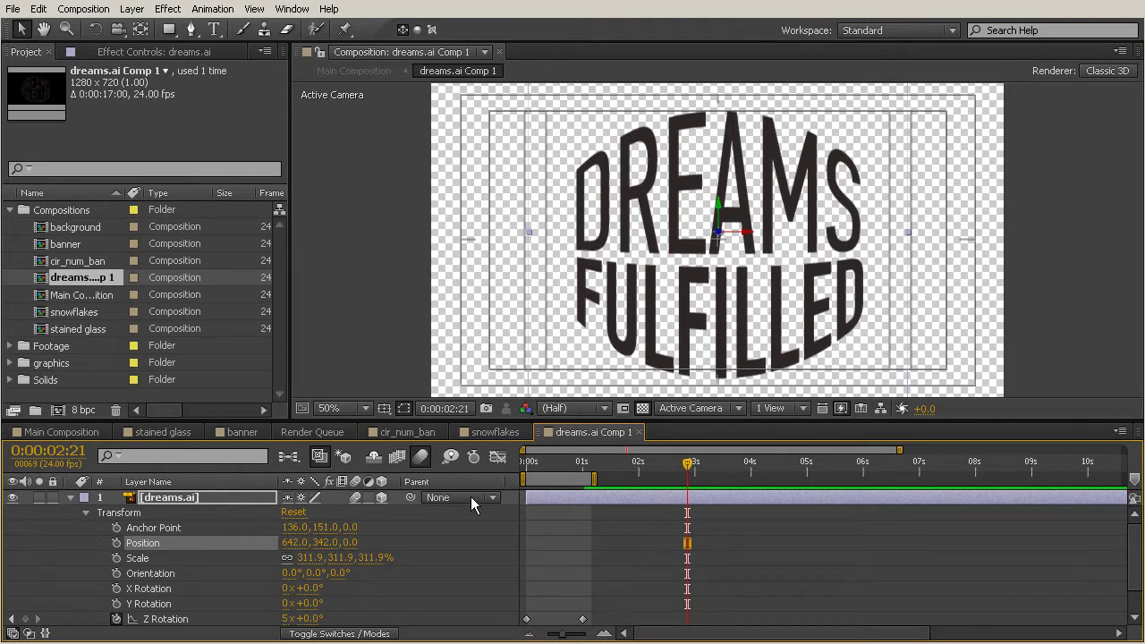
{"action": "right_click", "coordinate": [410, 481]}
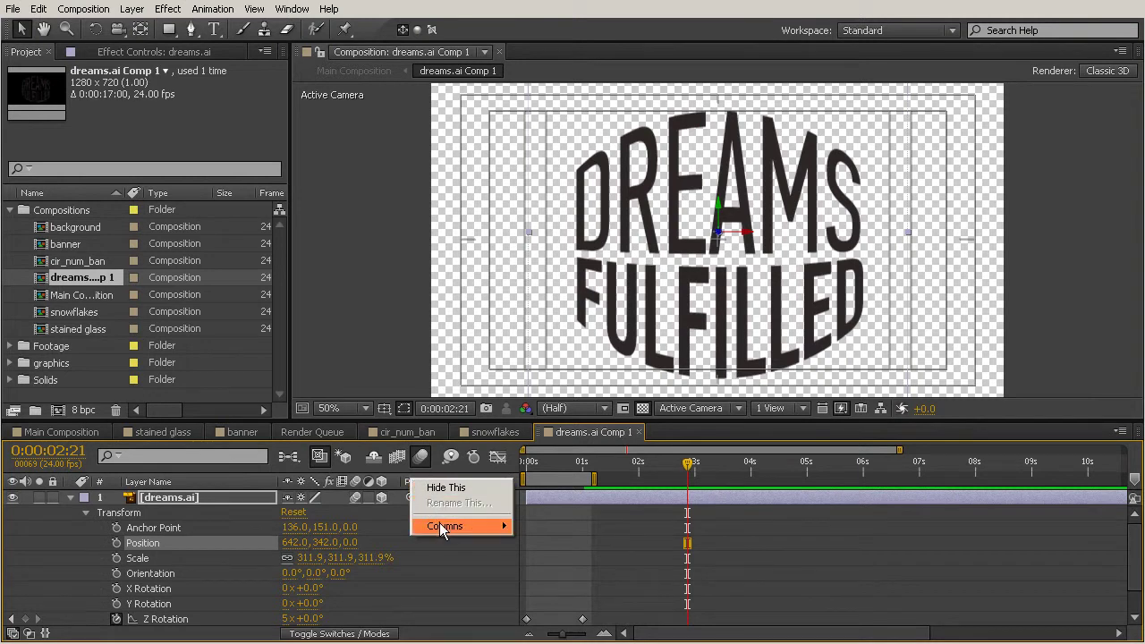
{"action": "mouse_move", "coordinate": [439, 526]}
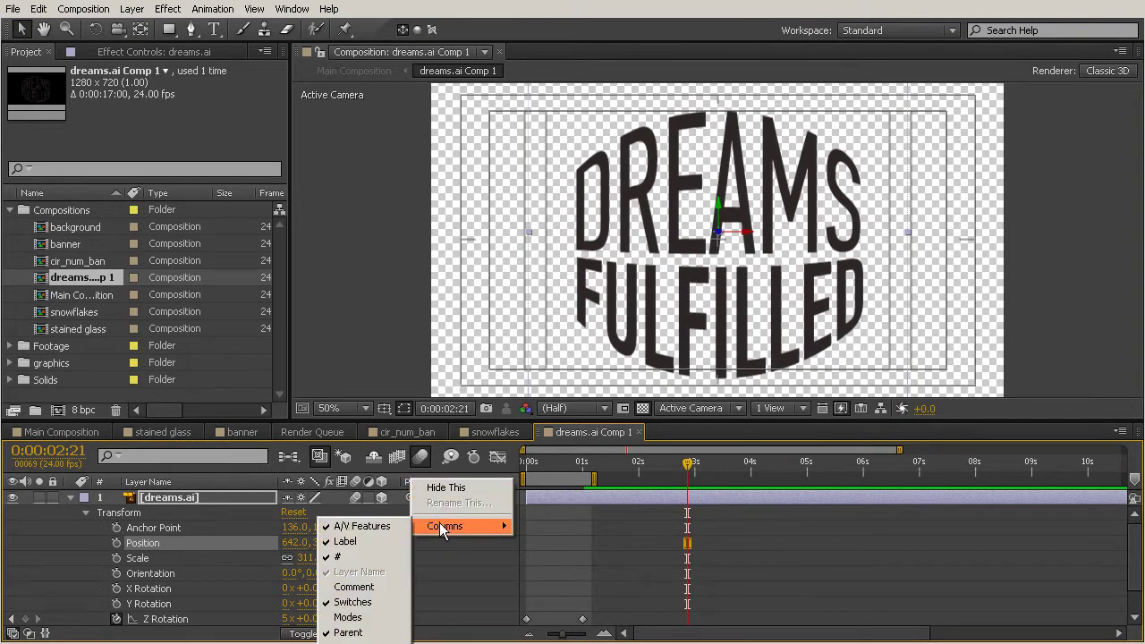
{"action": "left_click", "coordinate": [347, 617]}
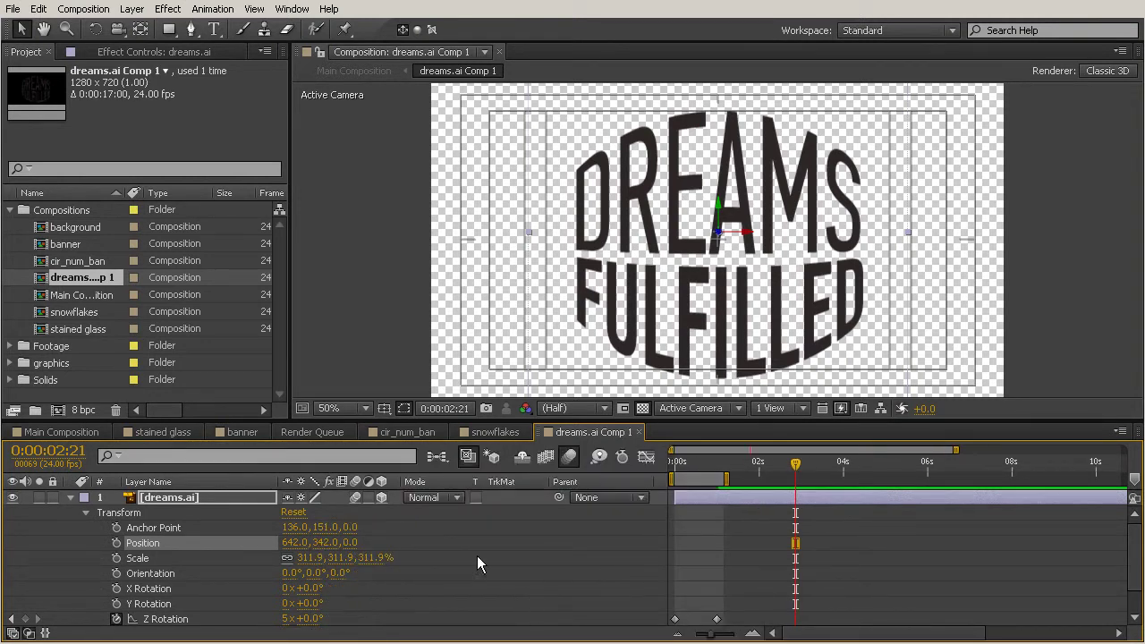
- Set the nested dreams.ai layer's blending mode to Multiply and inspect the text over the red circle in the Main Composition
{"action": "left_click", "coordinate": [456, 498]}
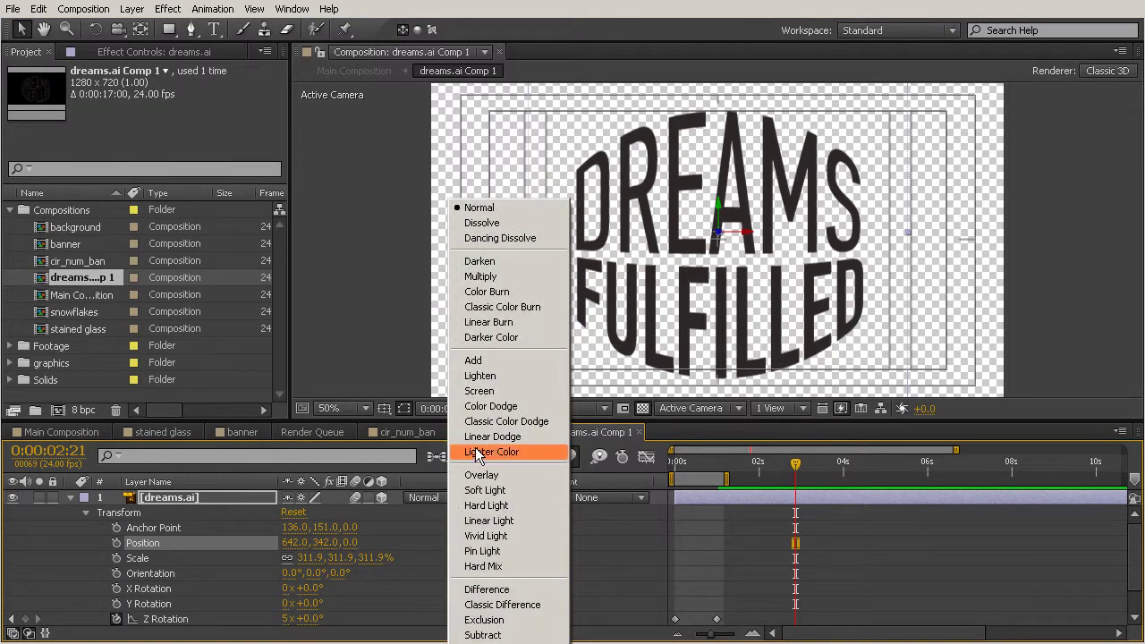
{"action": "left_click", "coordinate": [491, 278]}
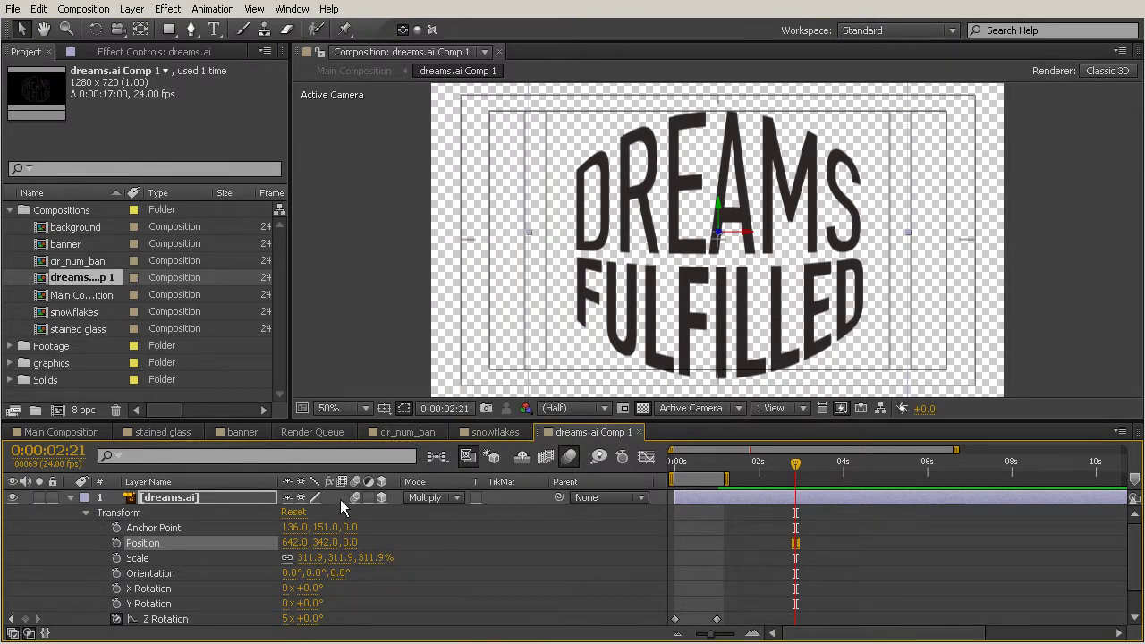
{"action": "left_click", "coordinate": [68, 430]}
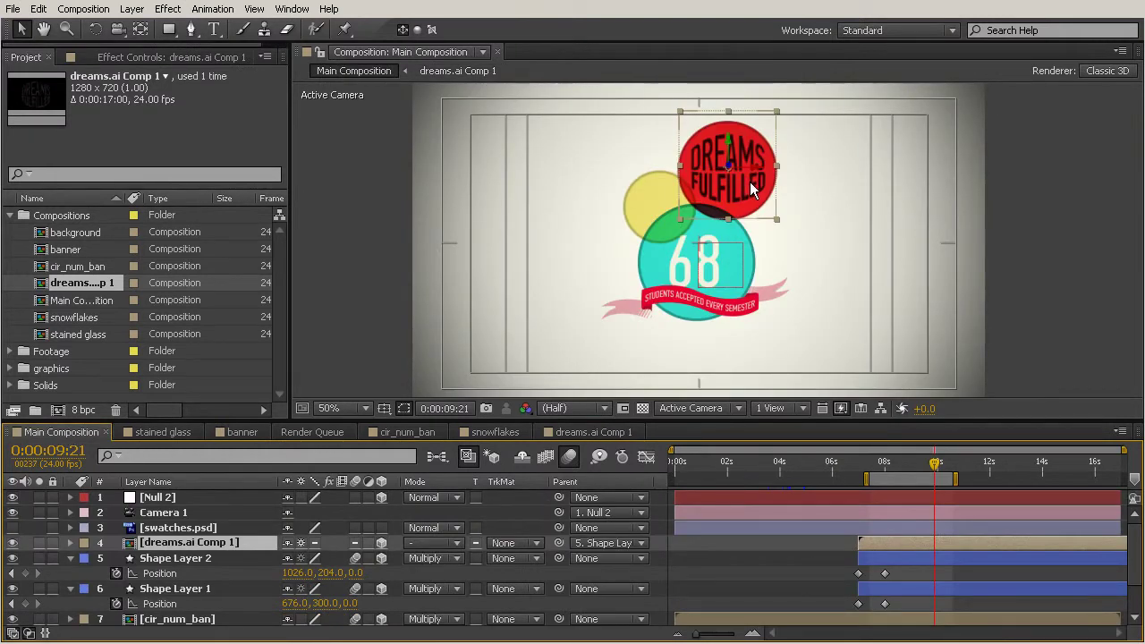
{"action": "scroll", "coordinate": [749, 182], "scroll_direction": "up", "scroll_amount": 2}
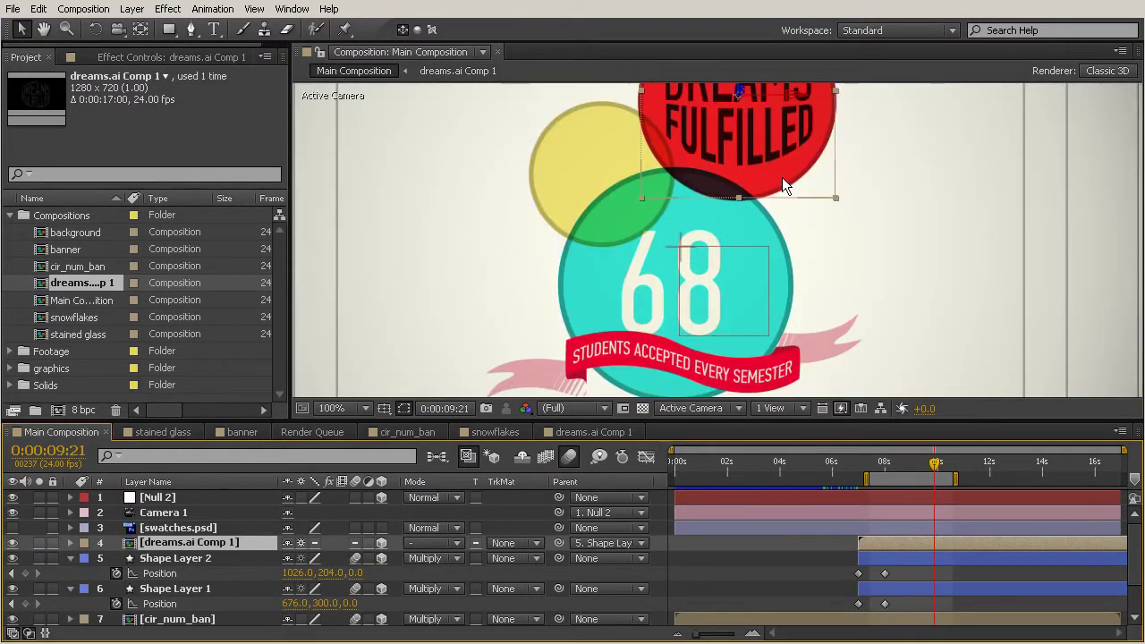
{"action": "scroll", "coordinate": [794, 131], "scroll_direction": "up", "scroll_amount": 1}
{"action": "left_click_drag", "start_coordinate": [863, 127], "coordinate": [823, 230]}
{"action": "key", "text": "v"}
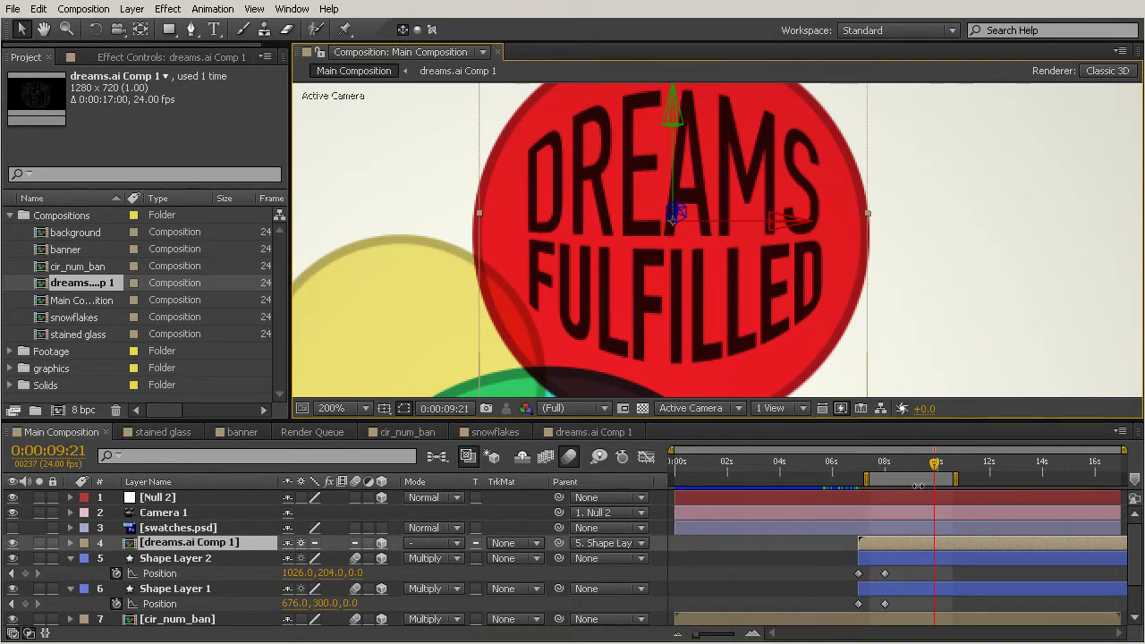
- Apply the Fill effect to the dreams.ai layer inside dreams.ai Comp 1
{"action": "double_click", "coordinate": [889, 541]}
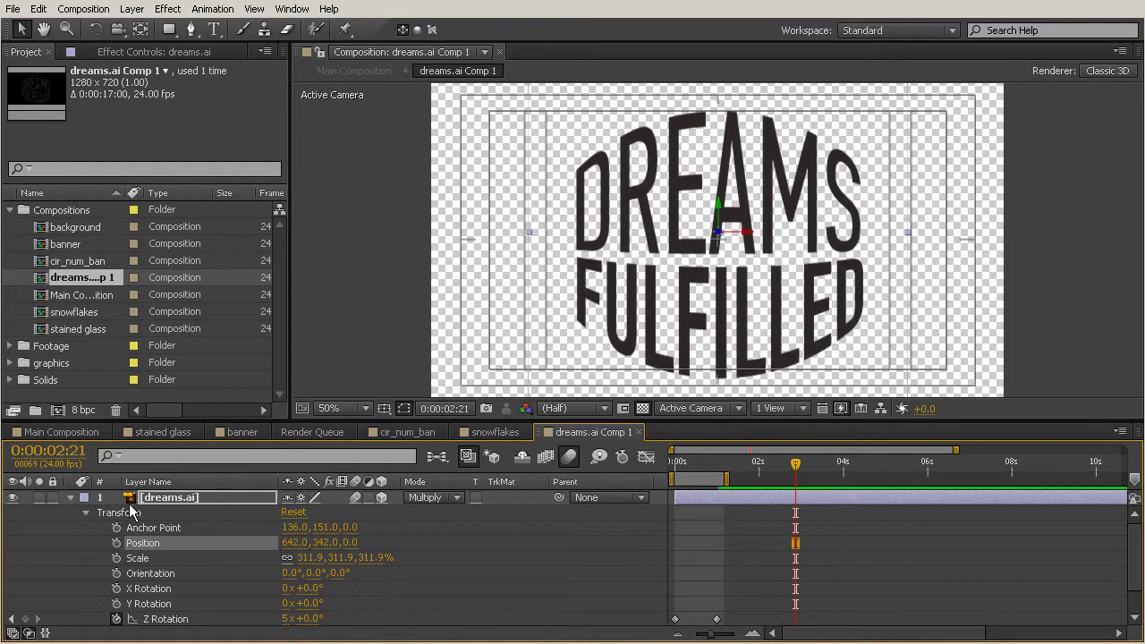
{"action": "left_click", "coordinate": [160, 501]}
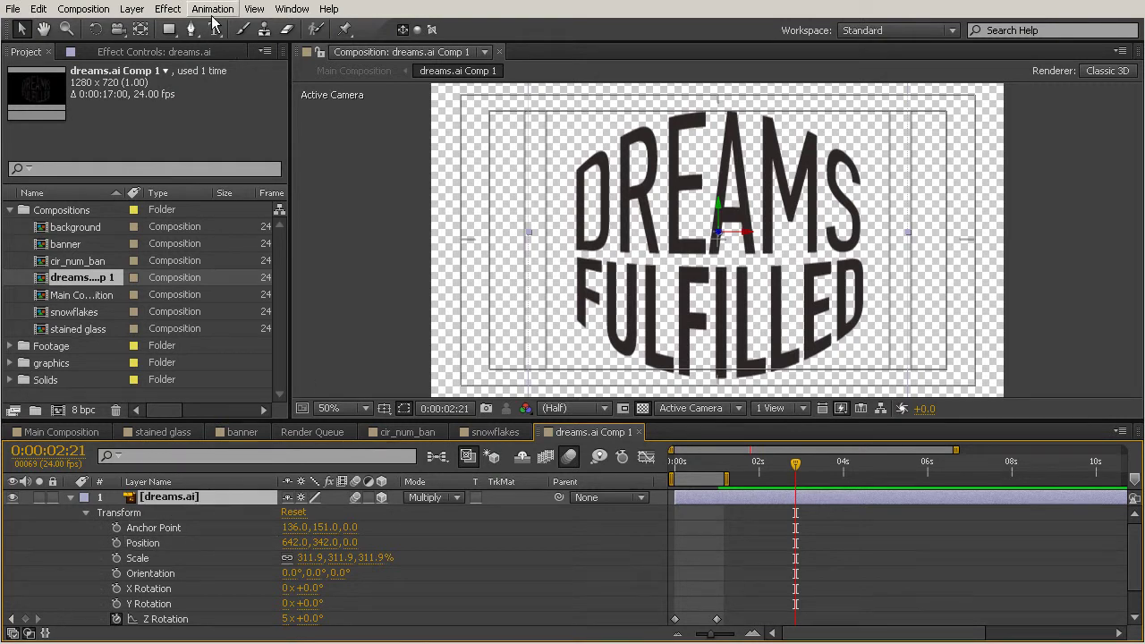
{"action": "left_click", "coordinate": [170, 16]}
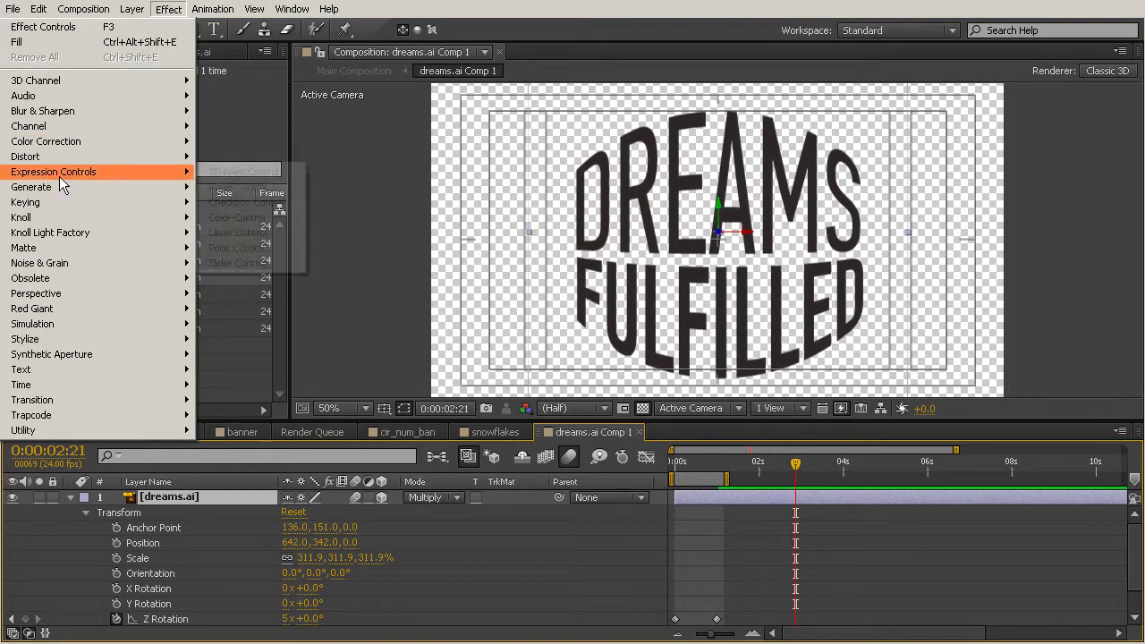
{"action": "mouse_move", "coordinate": [56, 197]}
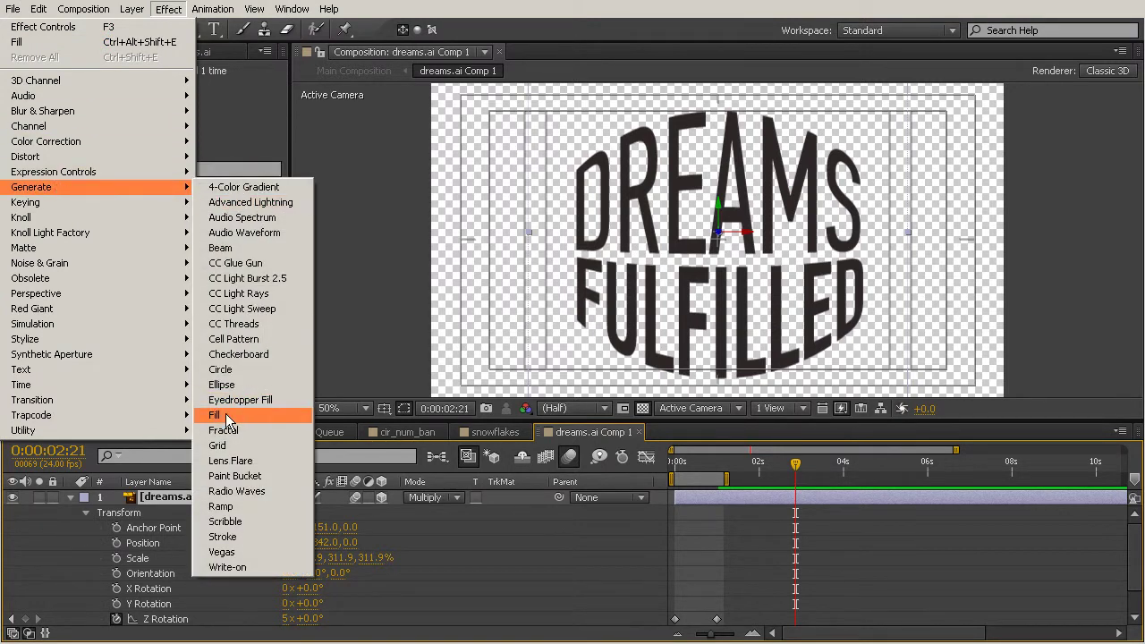
{"action": "left_click", "coordinate": [231, 416]}
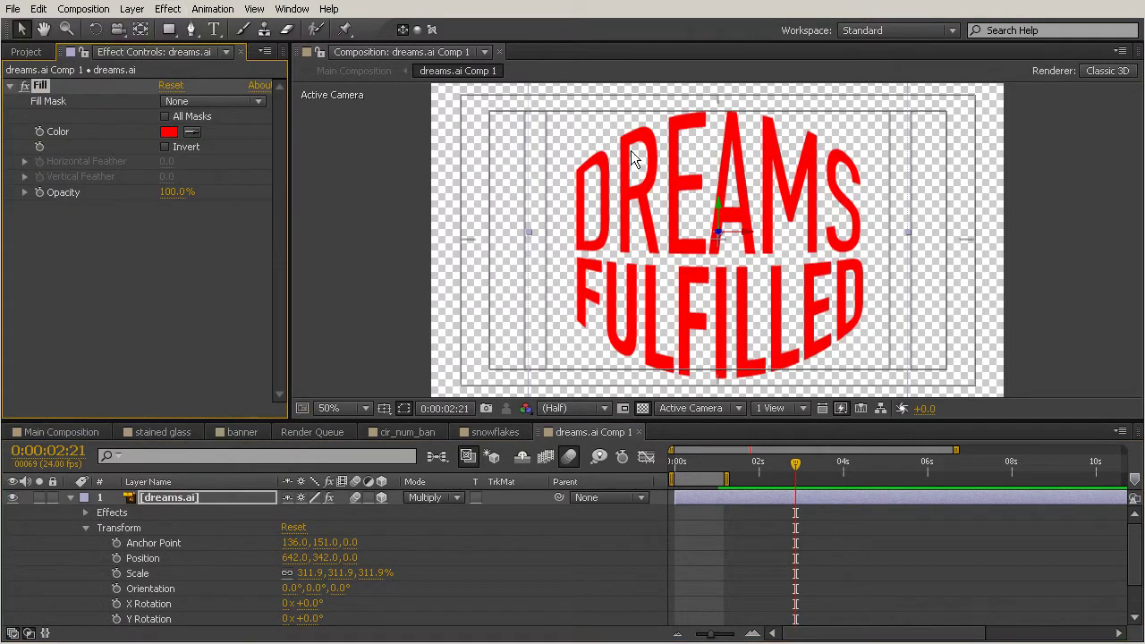
- Set the Fill color to medium gray and check the text's blend with the red circle in the Main Composition
{"action": "left_click", "coordinate": [169, 140]}
{"action": "left_click_drag", "start_coordinate": [309, 414], "coordinate": [273, 411]}
{"action": "left_click", "coordinate": [694, 307]}
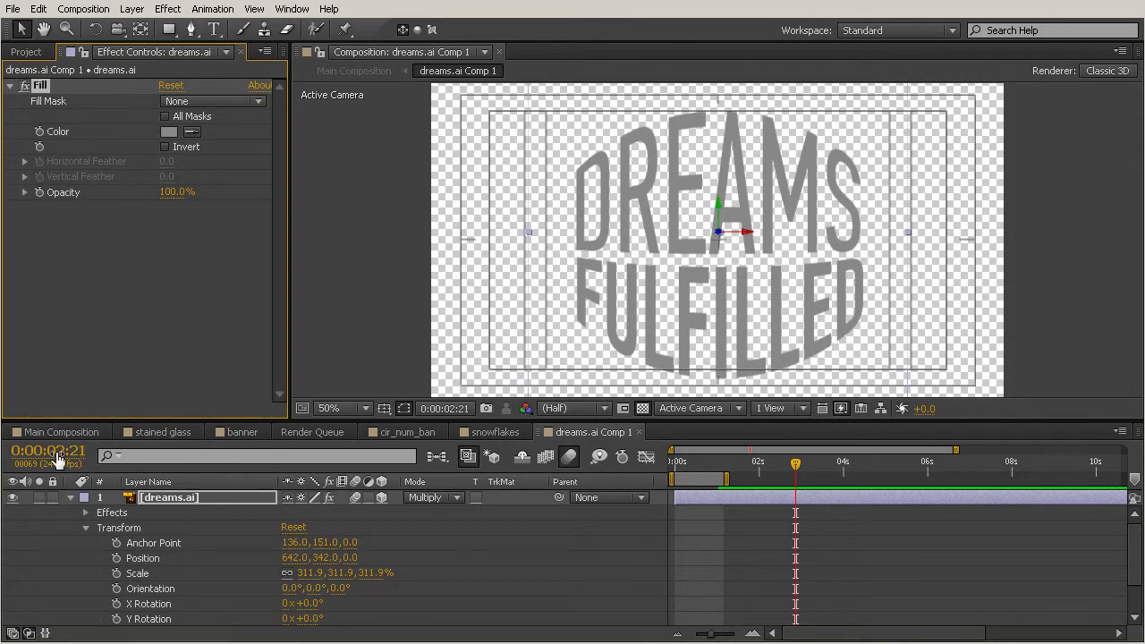
{"action": "left_click", "coordinate": [104, 431]}
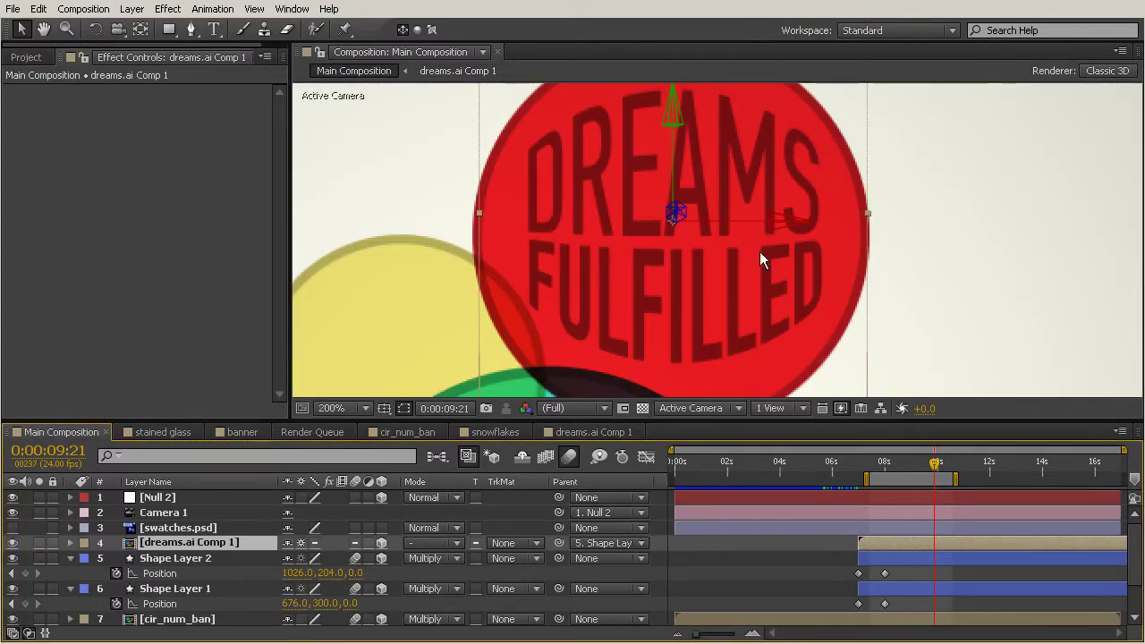
{"action": "key", "text": "comma"}
{"action": "key", "text": "comma"}
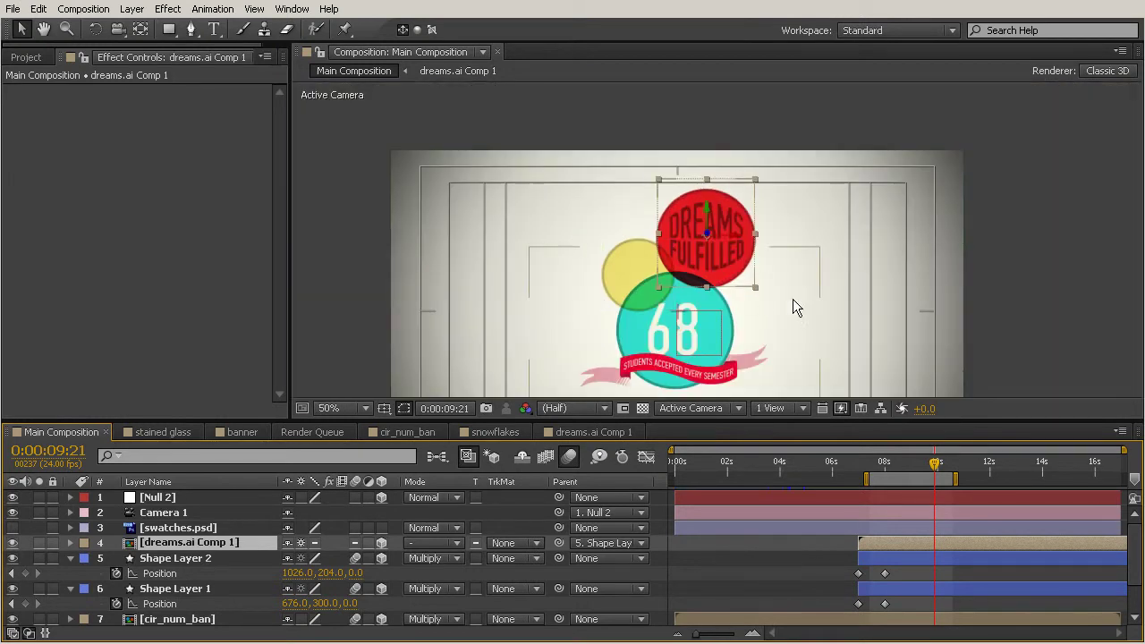
{"action": "left_click_drag", "start_coordinate": [792, 307], "coordinate": [766, 240]}
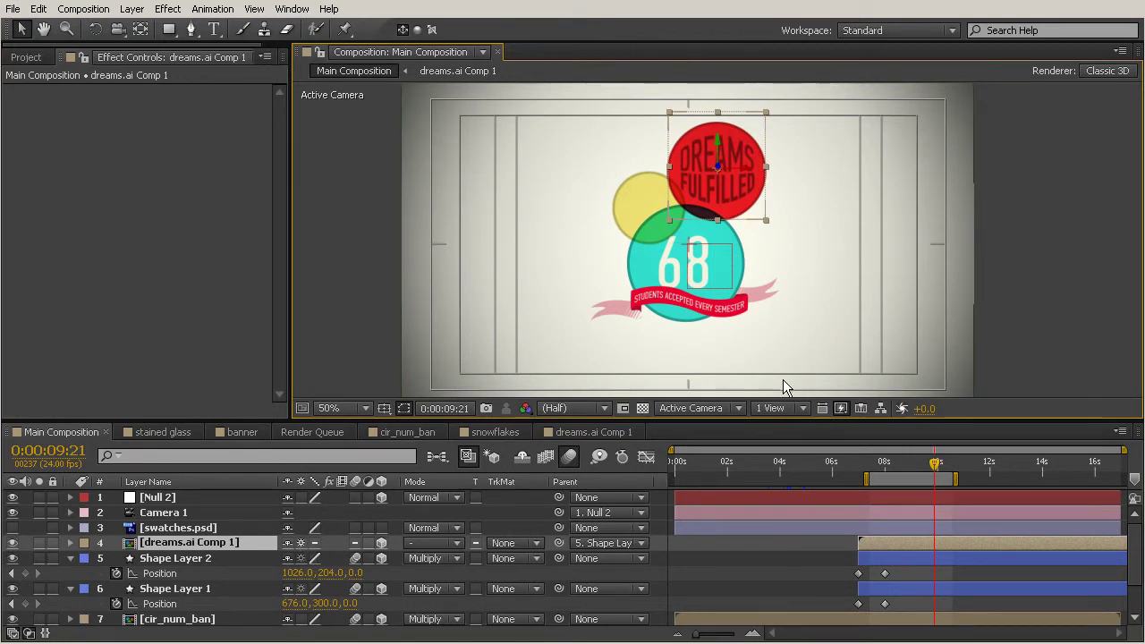
{"action": "left_click", "coordinate": [771, 245]}
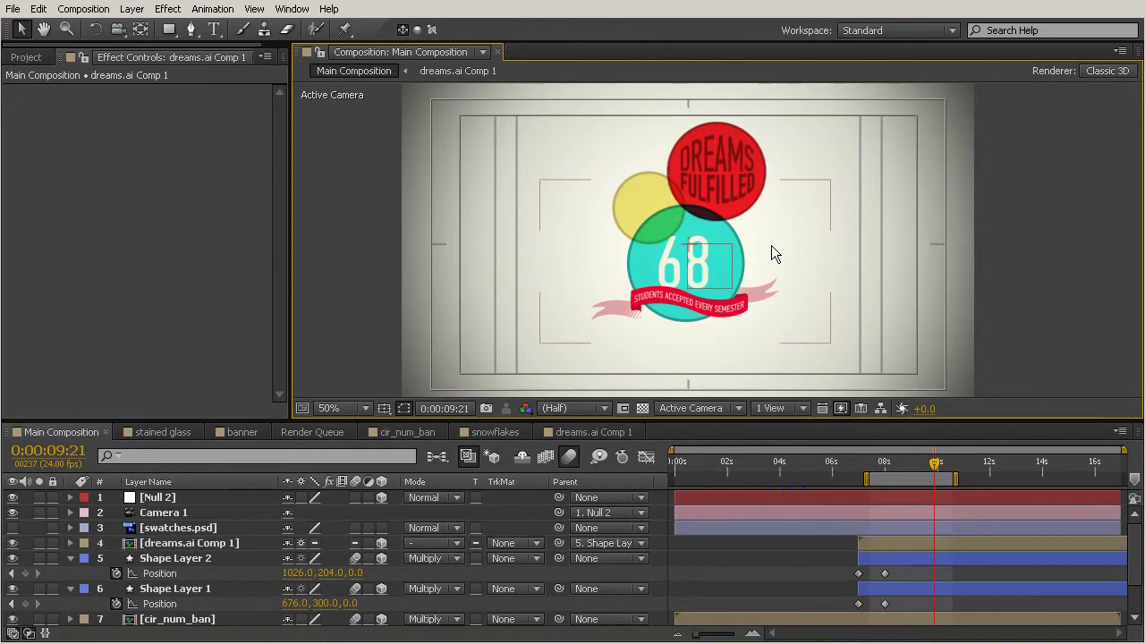